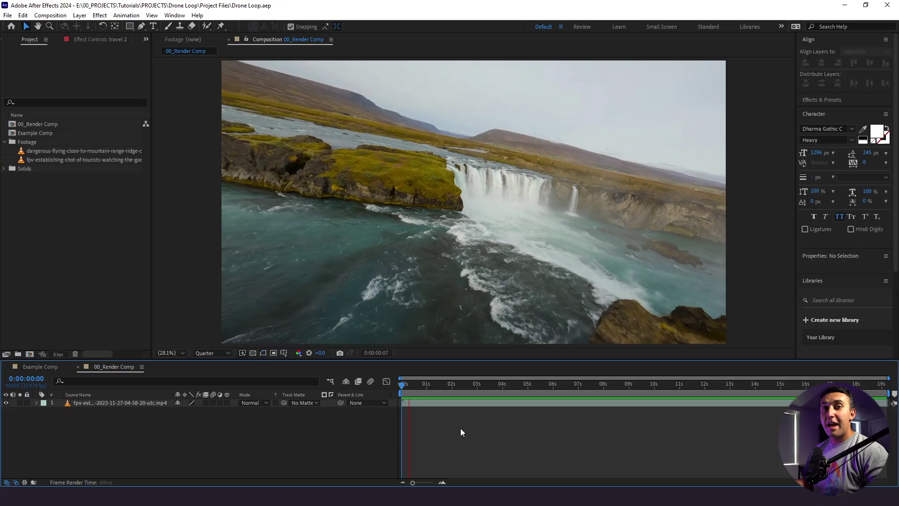
Trim the end of the waterfall drone clip to 0:00:13:00
{"action": "left_click_drag", "start_coordinate": [447, 385], "coordinate": [486, 381]}
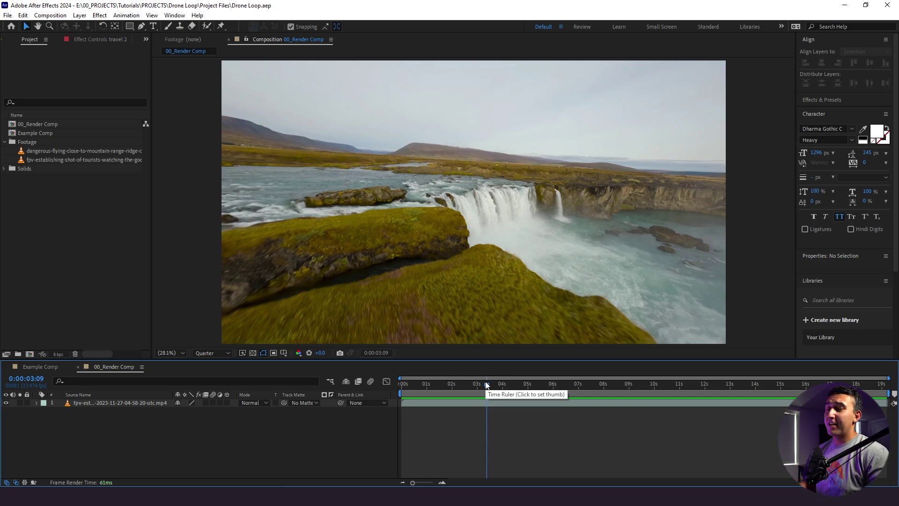
{"action": "left_click_drag", "start_coordinate": [485, 385], "coordinate": [729, 395]}
{"action": "left_click", "coordinate": [732, 403]}
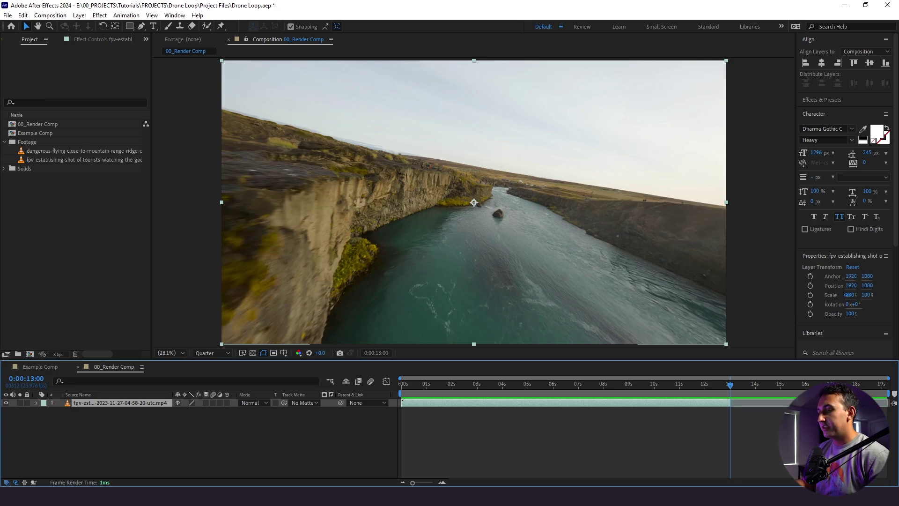
Trim the clip's start to 0:00:05:00 and move the clip to the beginning of the composition
{"action": "left_click_drag", "start_coordinate": [432, 384], "coordinate": [528, 385]}
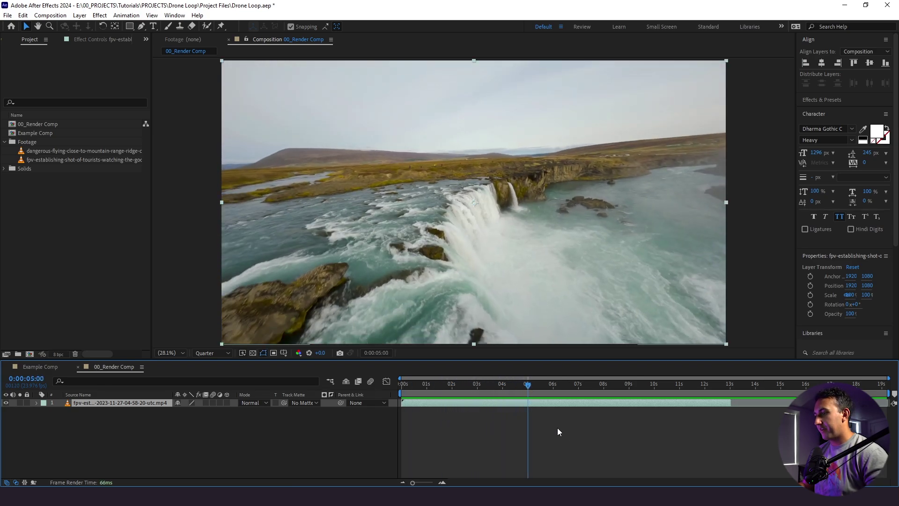
{"action": "key", "text": "alt+["}
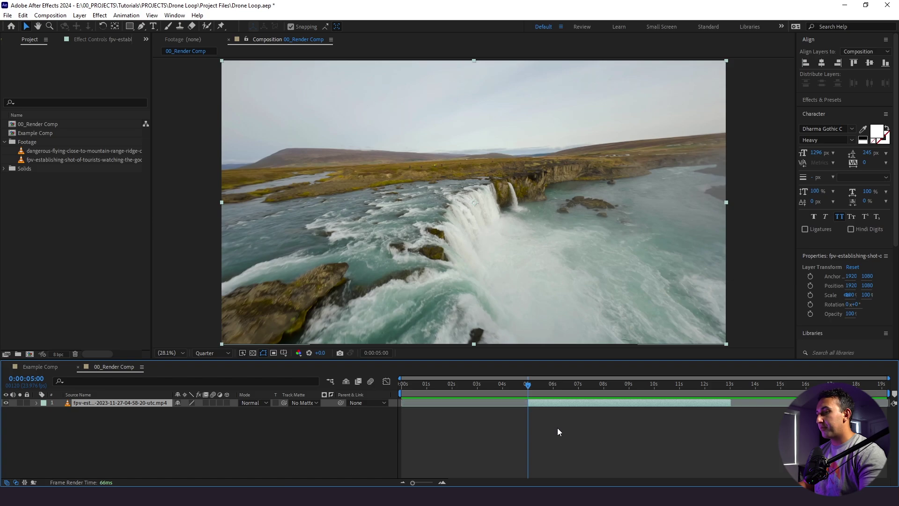
{"action": "left_click", "coordinate": [558, 428]}
{"action": "left_click_drag", "start_coordinate": [544, 402], "coordinate": [426, 420]}
{"action": "left_click", "coordinate": [438, 439]}
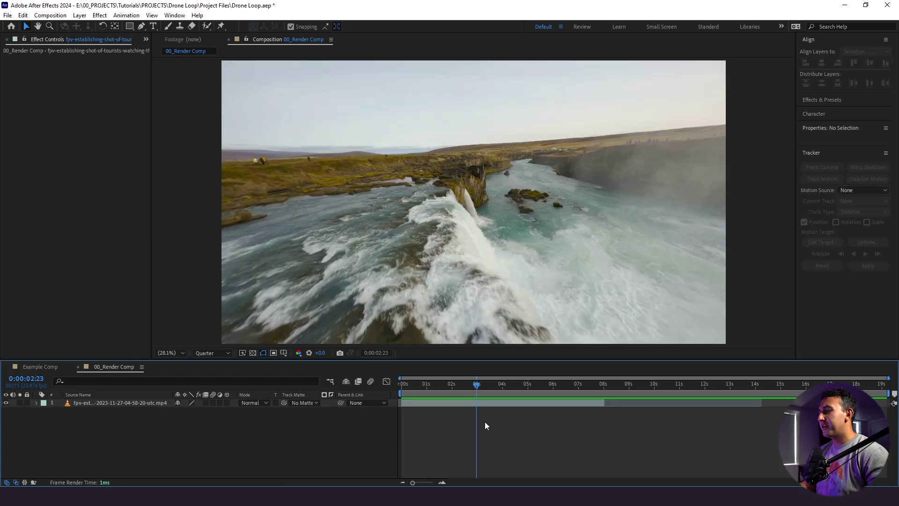
Run 3D camera tracking on the drone clip
{"action": "left_click", "coordinate": [477, 402]}
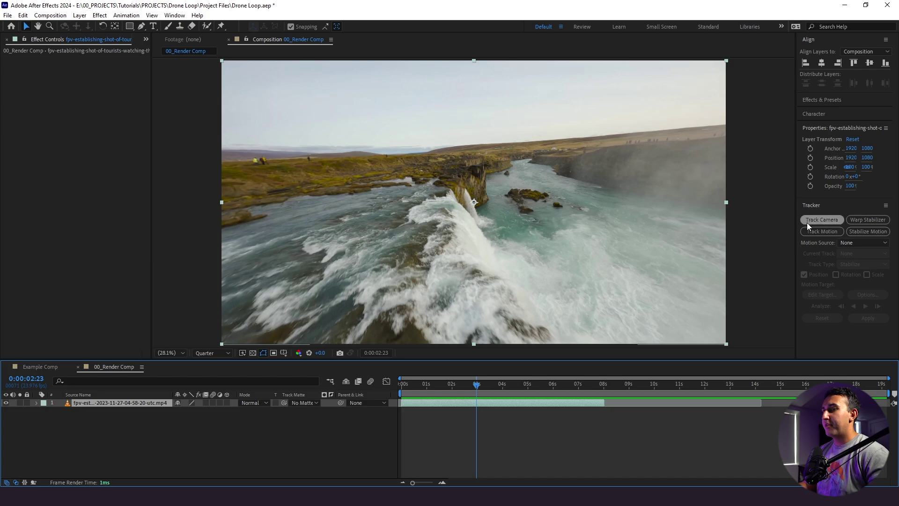
{"action": "left_click", "coordinate": [175, 15]}
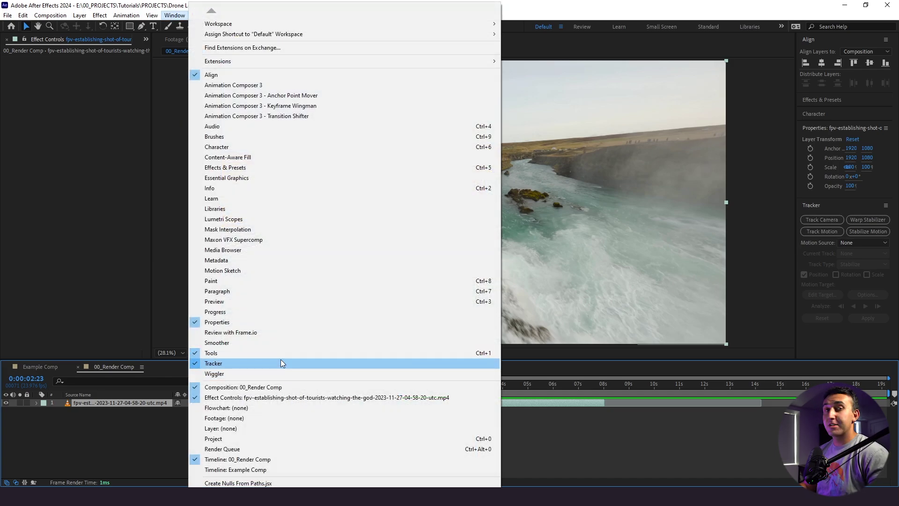
{"action": "left_click", "coordinate": [282, 364]}
{"action": "left_click", "coordinate": [513, 406]}
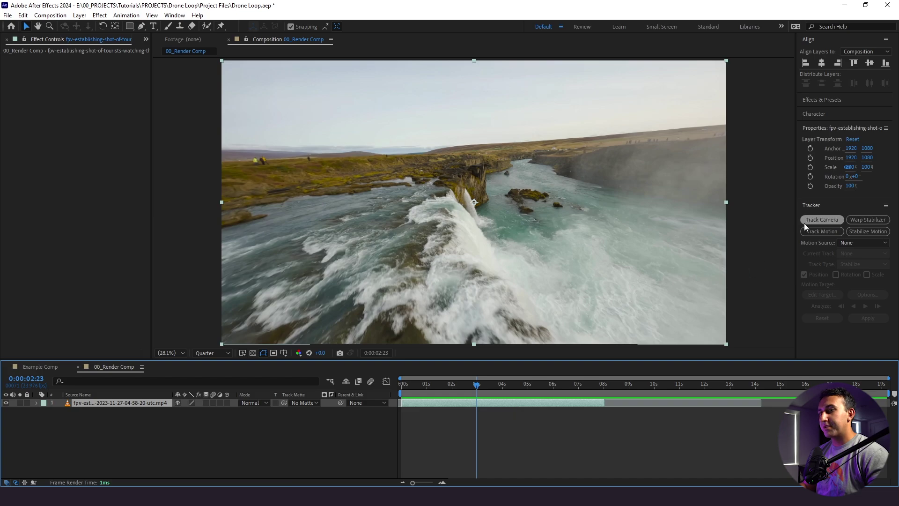
{"action": "left_click", "coordinate": [806, 221]}
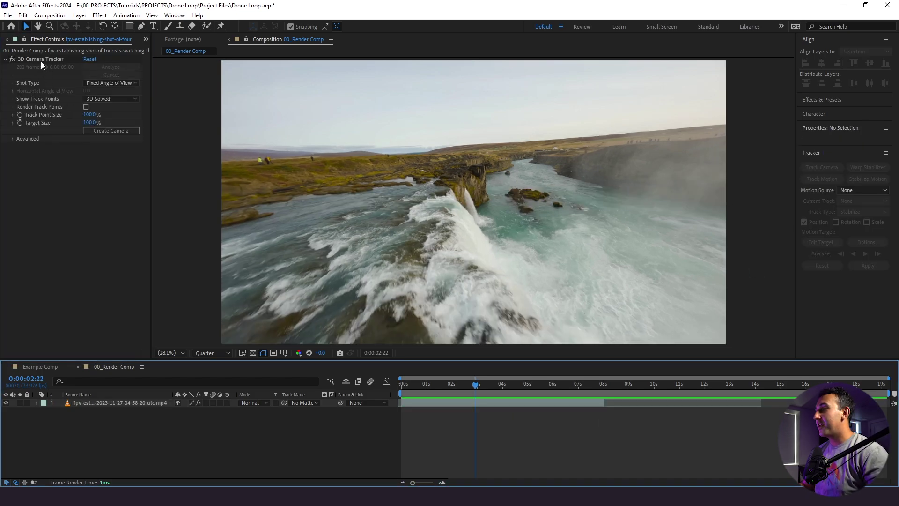
Show the 3D Camera Tracker's track points and examine how they follow the rocks through the clip
{"action": "left_click", "coordinate": [41, 59]}
{"action": "left_click_drag", "start_coordinate": [493, 384], "coordinate": [524, 375]}
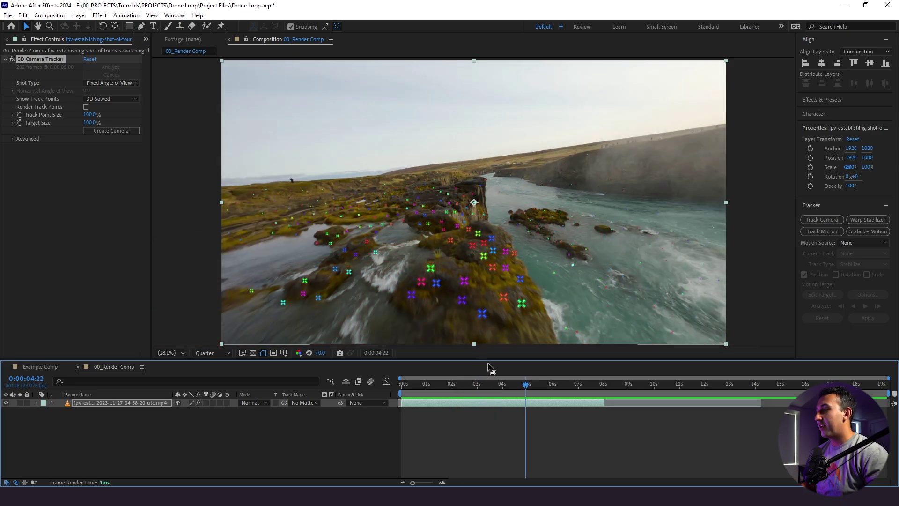
{"action": "left_click_drag", "start_coordinate": [526, 385], "coordinate": [551, 390]}
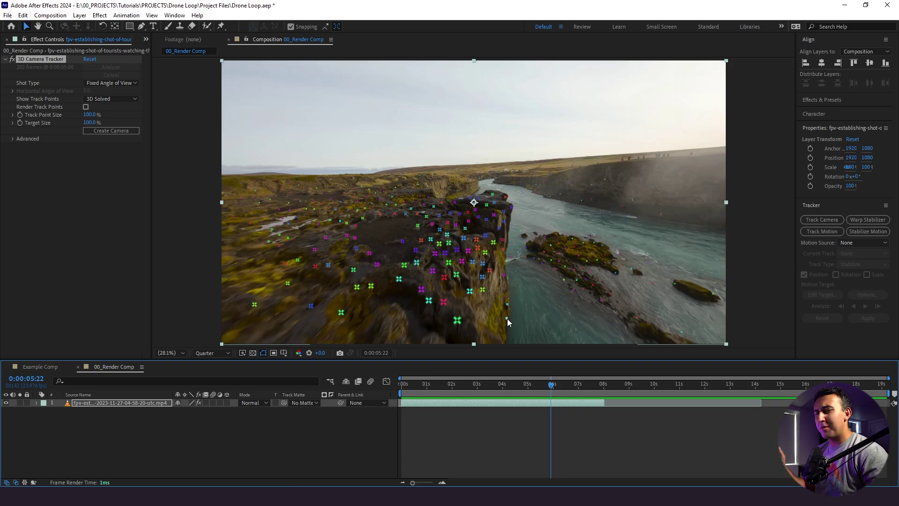
Create a solid and camera from a group of track points on the cliff edge at 0:00:06:08
{"action": "left_click_drag", "start_coordinate": [447, 370], "coordinate": [563, 364]}
{"action": "key", "text": "Page_Up"}
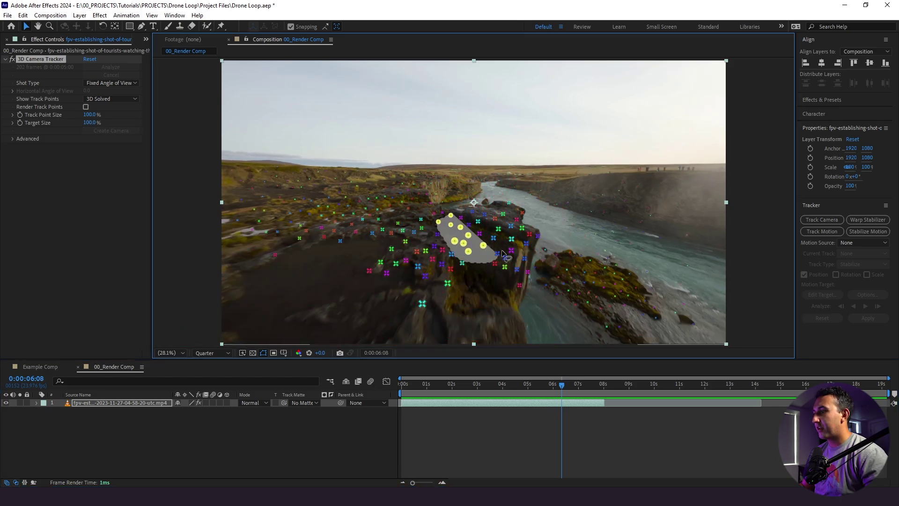
{"action": "right_click", "coordinate": [476, 239]}
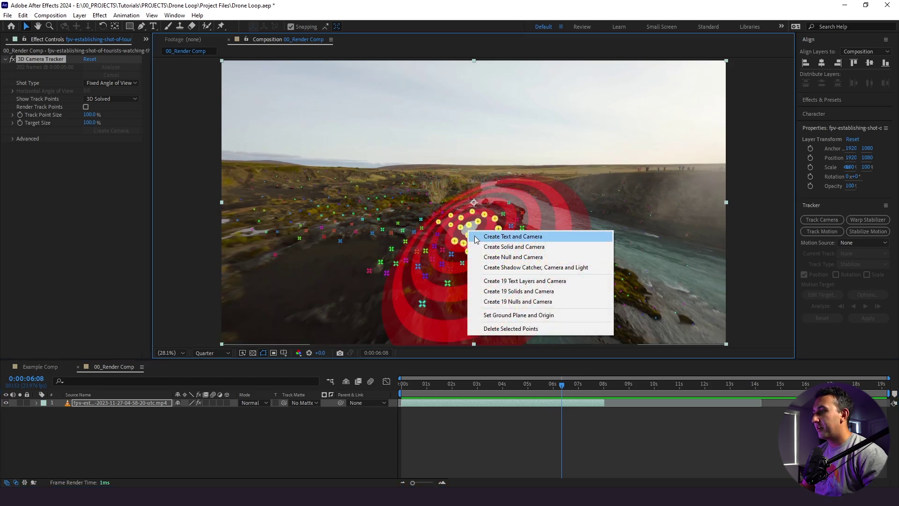
{"action": "left_click", "coordinate": [485, 246]}
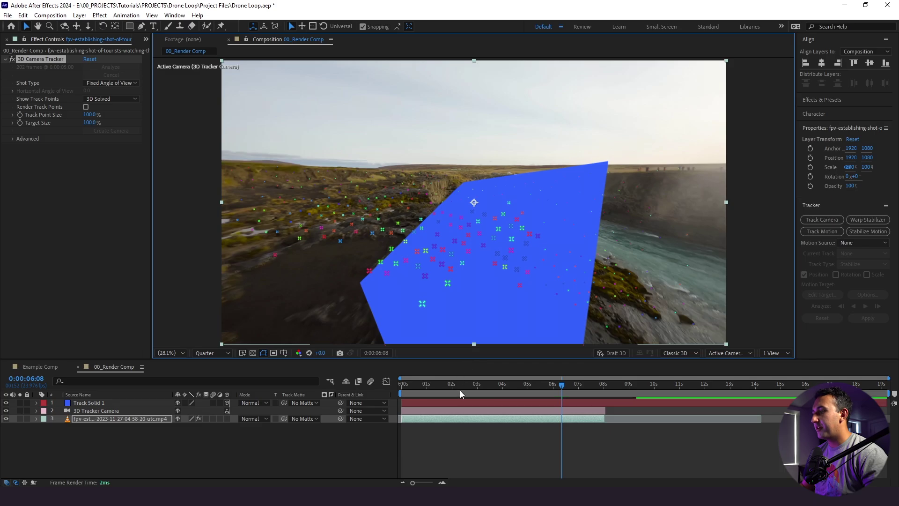
Play back the composition to check how the tracked solid sticks to the cliff
{"action": "left_click", "coordinate": [433, 391]}
{"action": "mouse_move", "coordinate": [433, 391]}
{"action": "left_mouse_down"}
{"action": "mouse_move", "coordinate": [417, 392]}
{"action": "mouse_move", "coordinate": [443, 392]}
{"action": "left_mouse_up"}
{"action": "key", "text": "space"}
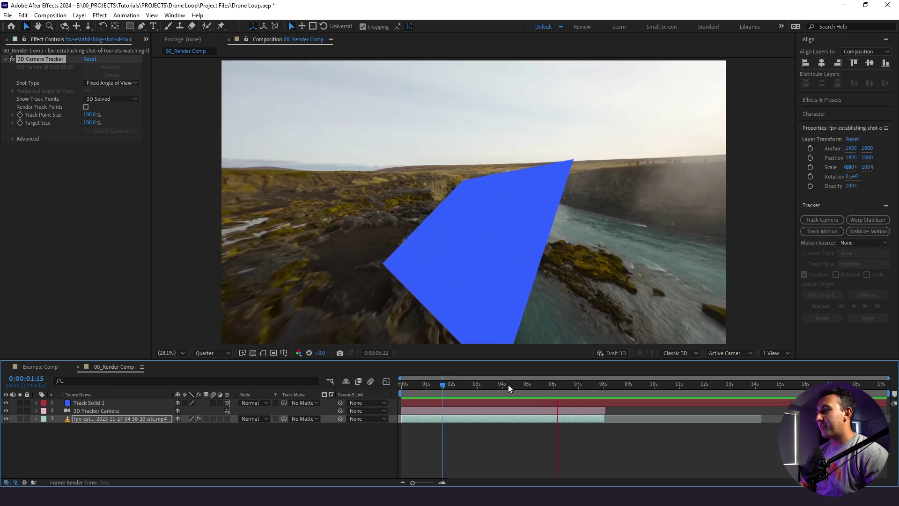
{"action": "left_click", "coordinate": [482, 384]}
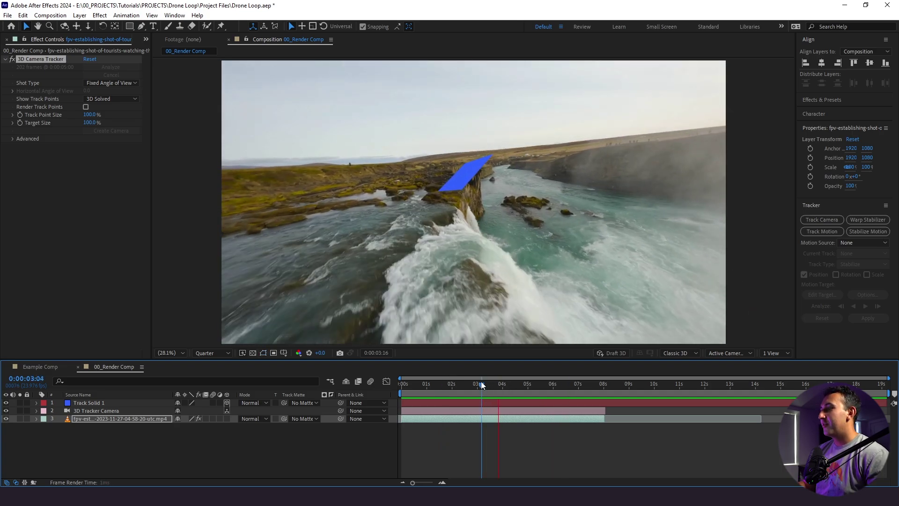
{"action": "key", "text": "space"}
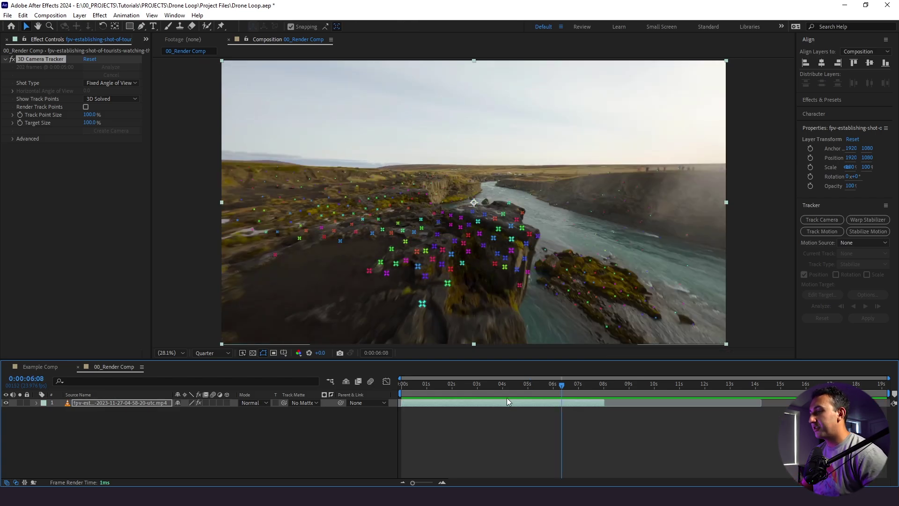
Create a text layer and camera from a single cliff-edge track point at 0:00:06:17
{"action": "left_click_drag", "start_coordinate": [493, 387], "coordinate": [571, 384]}
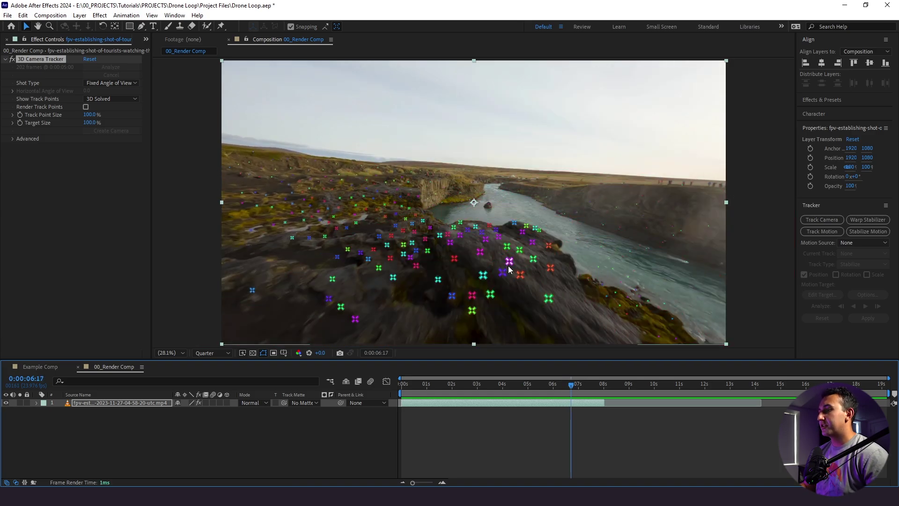
{"action": "right_click", "coordinate": [499, 238]}
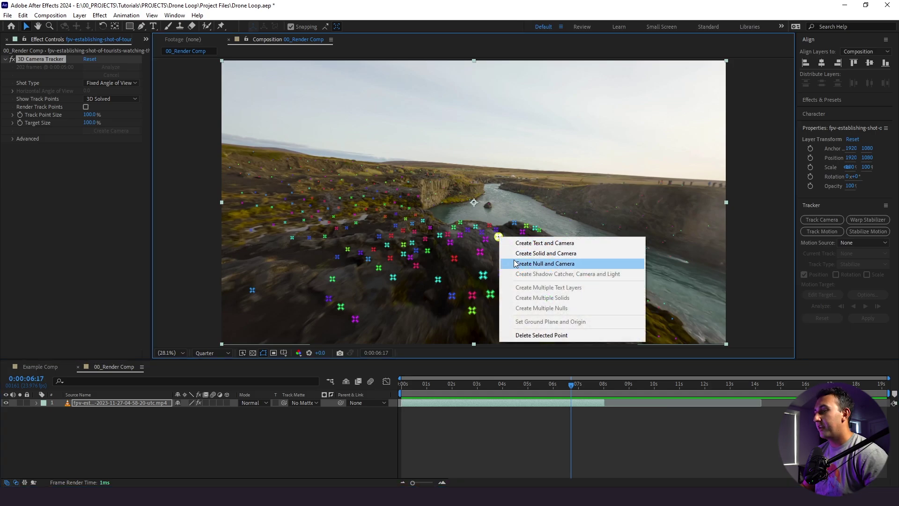
{"action": "left_click", "coordinate": [517, 244]}
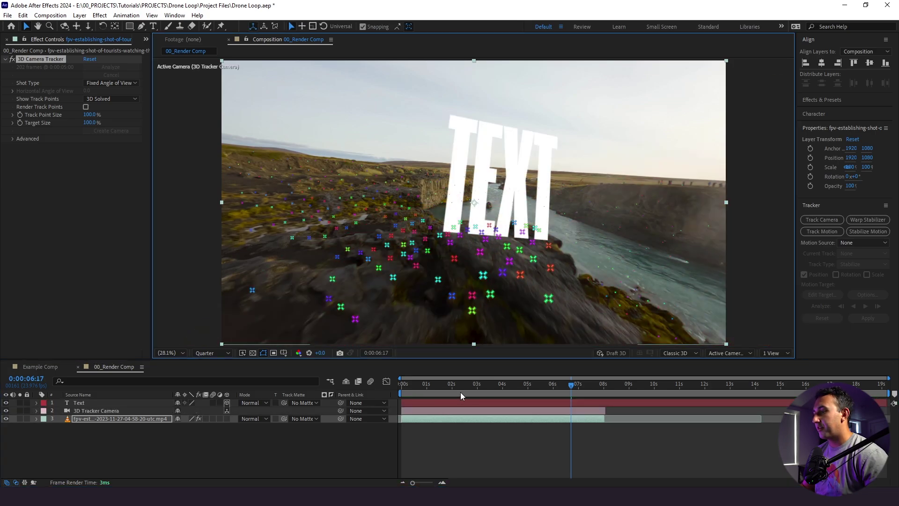
Play back the opening seconds to check how the tracked text sits on the cliff
{"action": "left_click_drag", "start_coordinate": [460, 392], "coordinate": [427, 401]}
{"action": "key", "text": "space"}
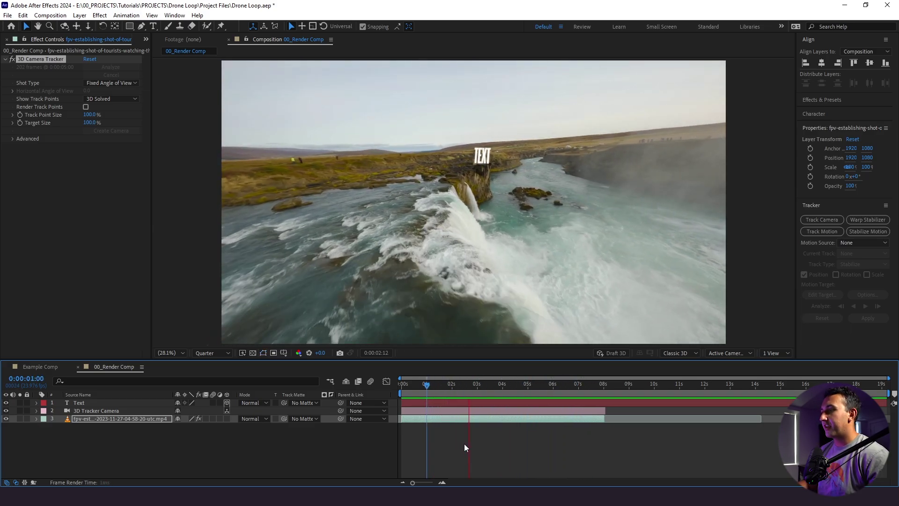
{"action": "key", "text": "space"}
{"action": "left_click_drag", "start_coordinate": [431, 388], "coordinate": [412, 392]}
{"action": "key", "text": "space"}
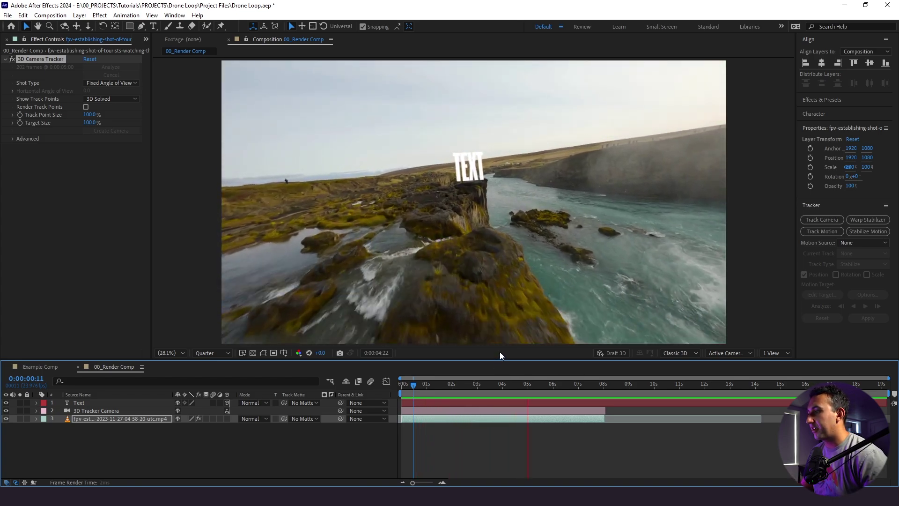
{"action": "key", "text": "space"}
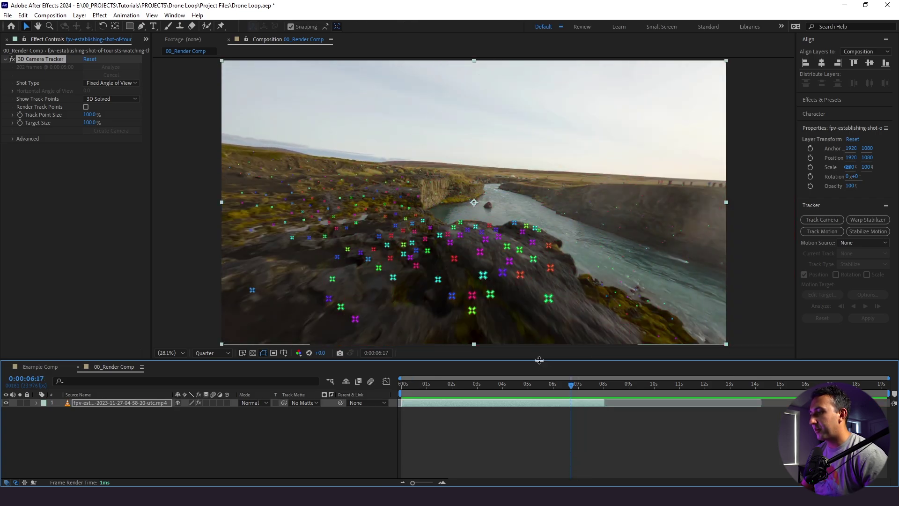
Create a text layer and camera from a track point on the cliff top at 0:00:06:20
{"action": "left_click_drag", "start_coordinate": [546, 385], "coordinate": [575, 390]}
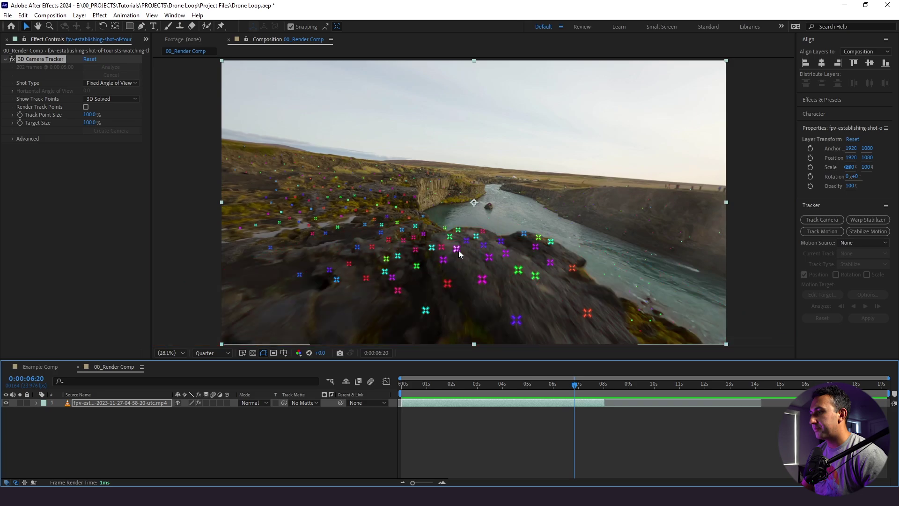
{"action": "right_click", "coordinate": [456, 249]}
{"action": "left_click", "coordinate": [474, 257]}
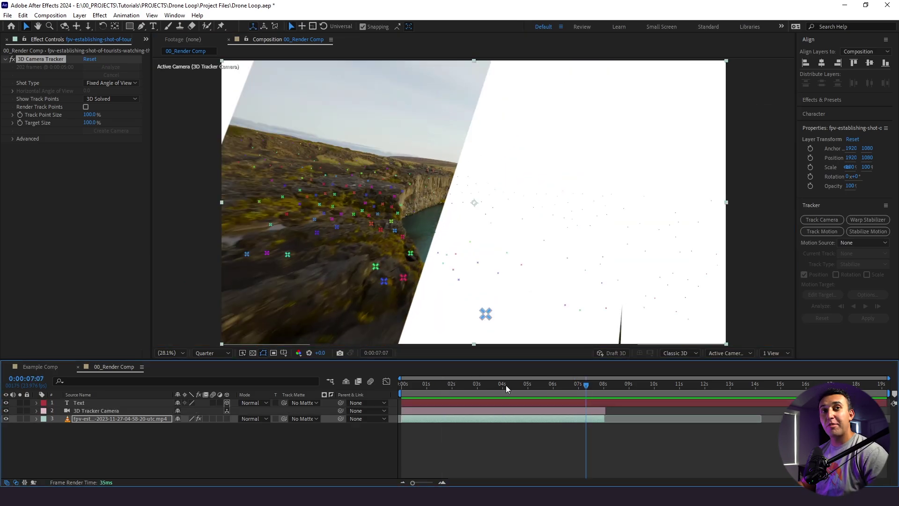
Preview the tracked text and replace its wording with "travel"
{"action": "left_click", "coordinate": [506, 385]}
{"action": "key", "text": "space"}
{"action": "key", "text": "space"}
{"action": "double_click", "coordinate": [116, 403]}
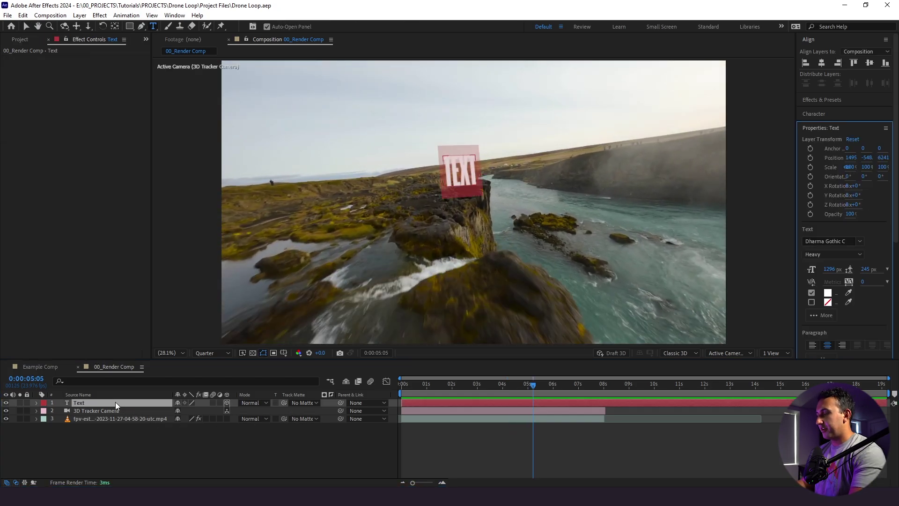
{"action": "type", "text": "travel"}
{"action": "left_click", "coordinate": [144, 437]}
Rotate the travel text to X 9°, Y 8° and Z -4°, and check its alignment with the cliff
{"action": "key", "text": "r"}
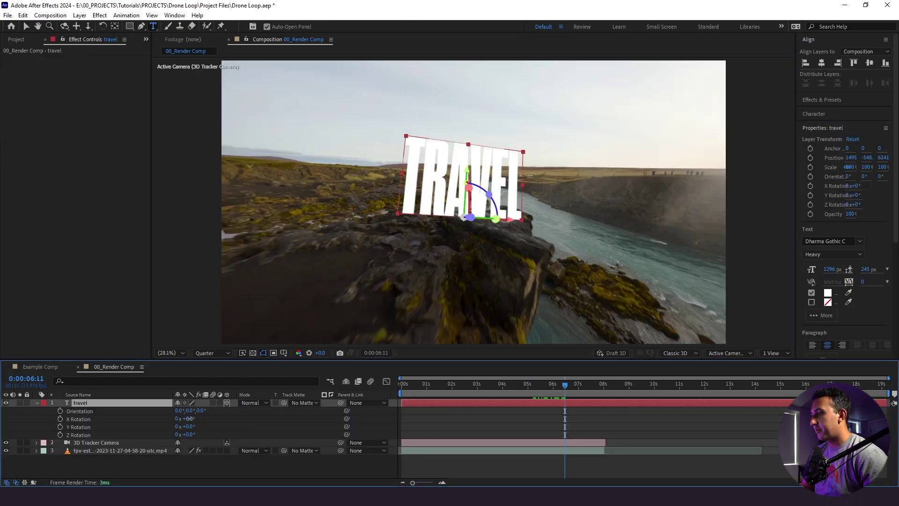
{"action": "left_click_drag", "start_coordinate": [189, 418], "coordinate": [194, 427]}
{"action": "left_click_drag", "start_coordinate": [566, 391], "coordinate": [581, 392]}
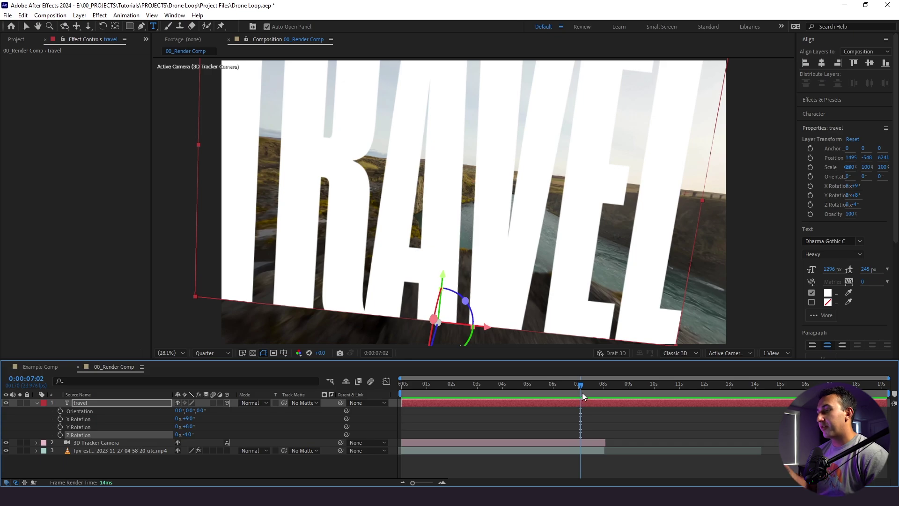
{"action": "left_click_drag", "start_coordinate": [580, 389], "coordinate": [569, 395]}
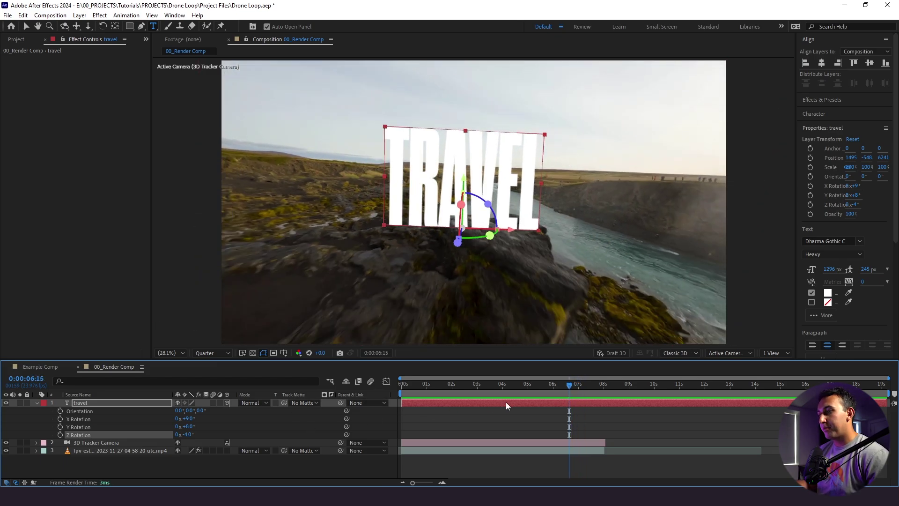
At 0:00:07:06, reveal the travel text's scale and nudge the layer to about 1615, -366, 6245
{"action": "key", "text": "s"}
{"action": "left_click_drag", "start_coordinate": [564, 390], "coordinate": [586, 387]}
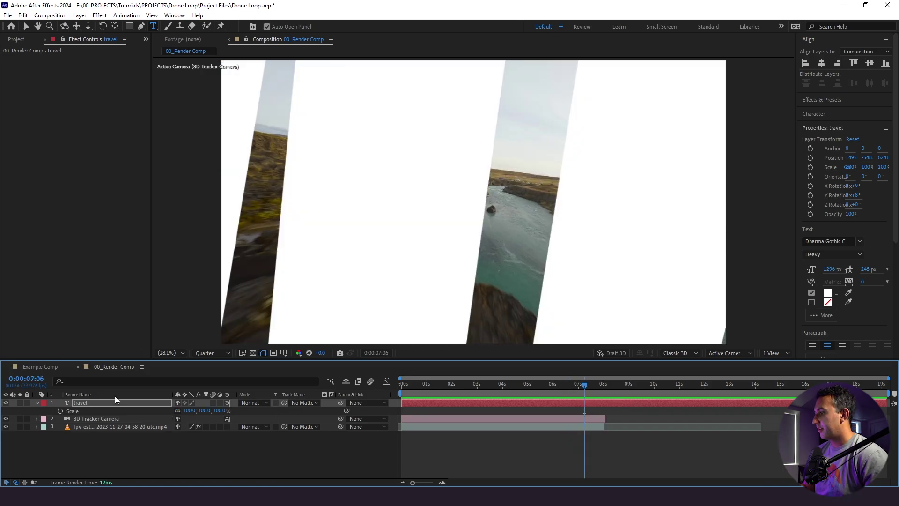
{"action": "key", "text": "shift+Right"}
{"action": "key", "text": "shift+Right"}
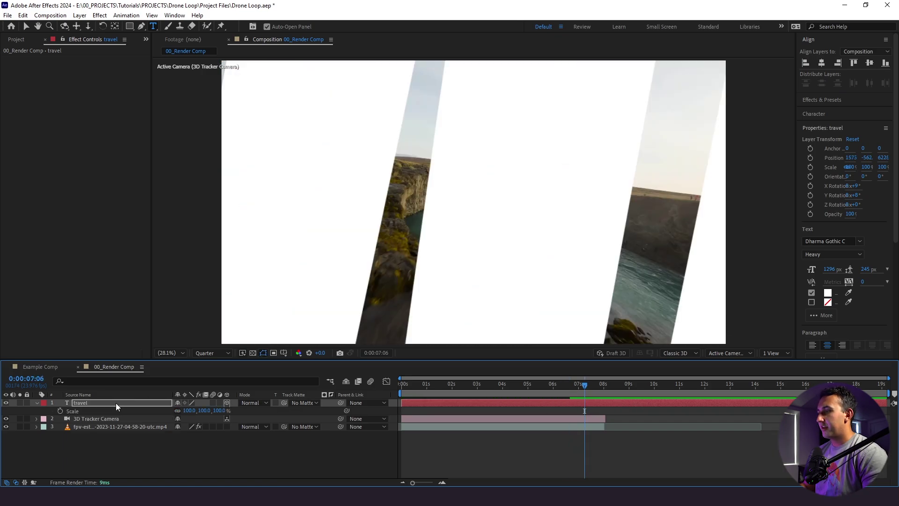
{"action": "key", "text": "shift+Right"}
{"action": "key", "text": "shift+Right"}
{"action": "key", "text": "shift+Right"}
{"action": "key", "text": "shift+Right"}
{"action": "key", "text": "shift+Right"}
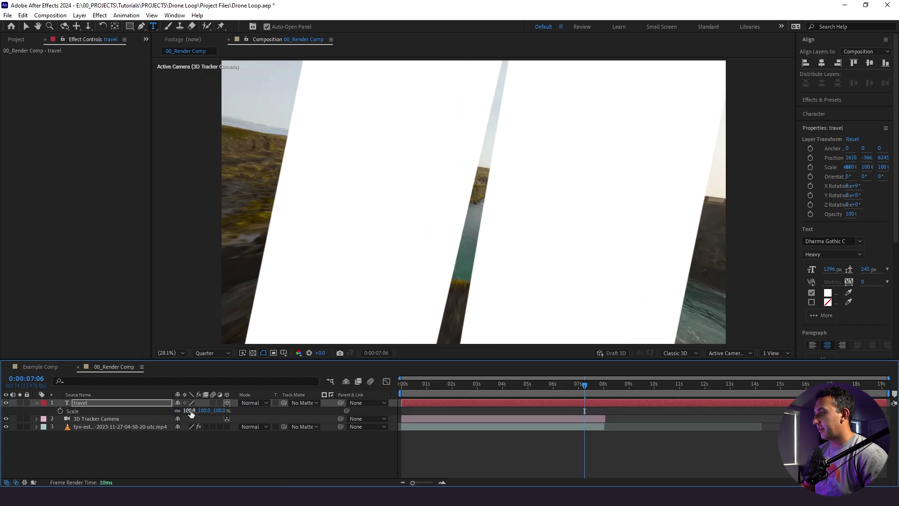
Scale the travel text to 166% and shift it horizontally to an X position of about 1573
{"action": "left_click_drag", "start_coordinate": [189, 410], "coordinate": [222, 411]}
{"action": "key", "text": "shift+Left"}
{"action": "key", "text": "shift+Left"}
{"action": "key", "text": "shift+Right"}
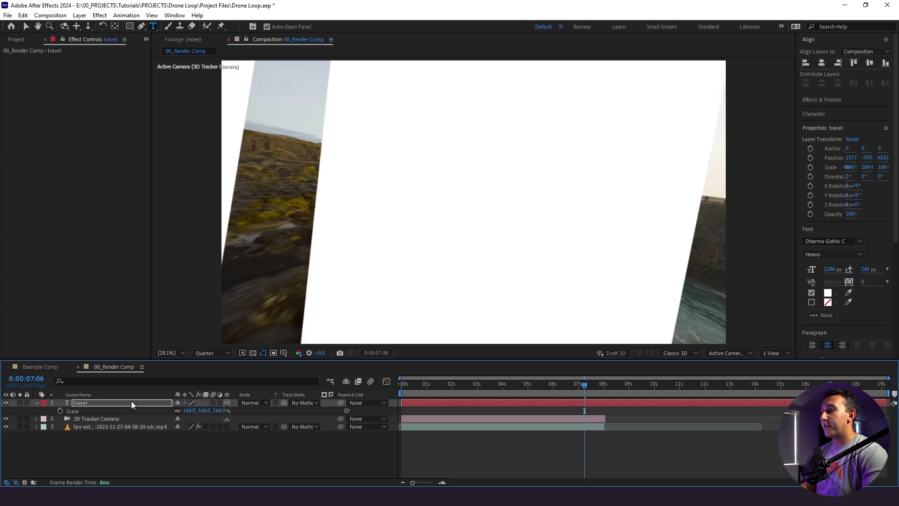
Lower the travel text and scale it to 209% so one letter fills the whole frame at 0:00:07:06
{"action": "key", "text": "shift+Down"}
{"action": "key", "text": "shift+Down"}
{"action": "key", "text": "shift+Down"}
{"action": "key", "text": "shift+Down"}
{"action": "key", "text": "shift+Left"}
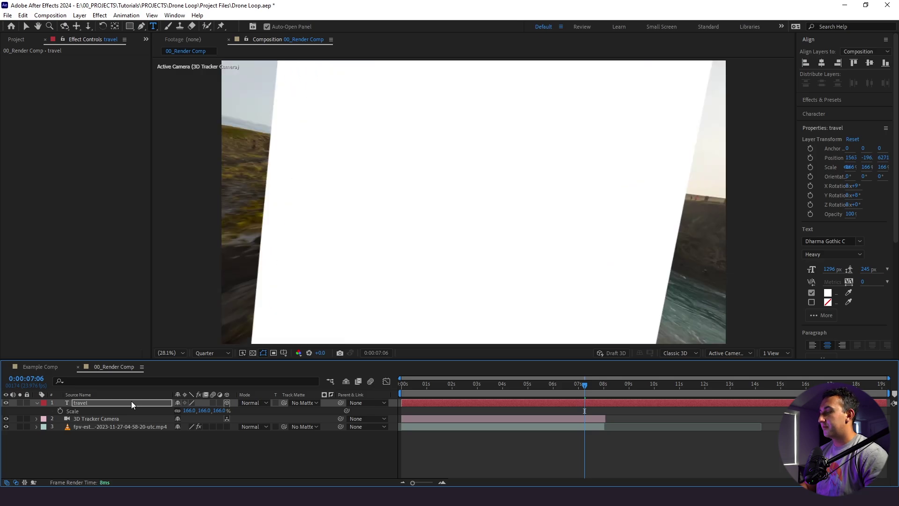
{"action": "left_click_drag", "start_coordinate": [187, 411], "coordinate": [205, 411]}
{"action": "key", "text": "shift+Down"}
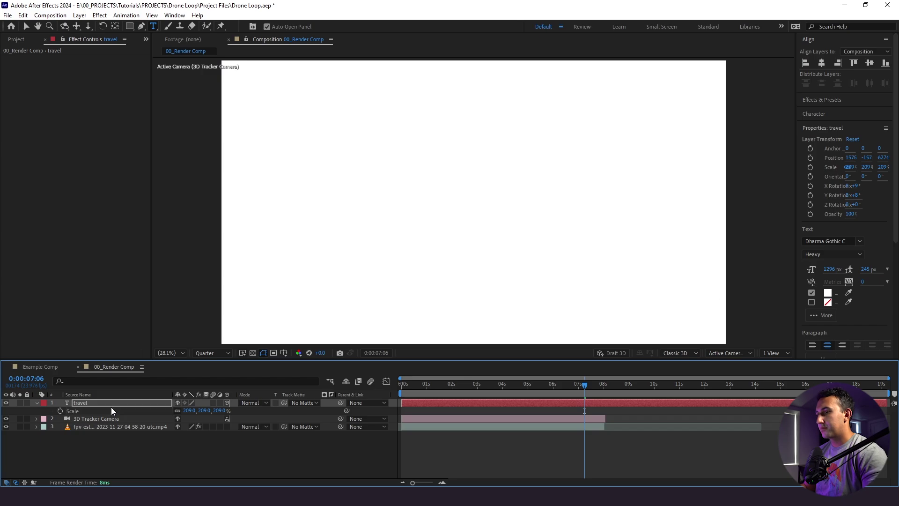
Nudge the travel text to about 1570, -116, 6278 and preview the shot up to 0:00:03:23
{"action": "key", "text": "shift+Down"}
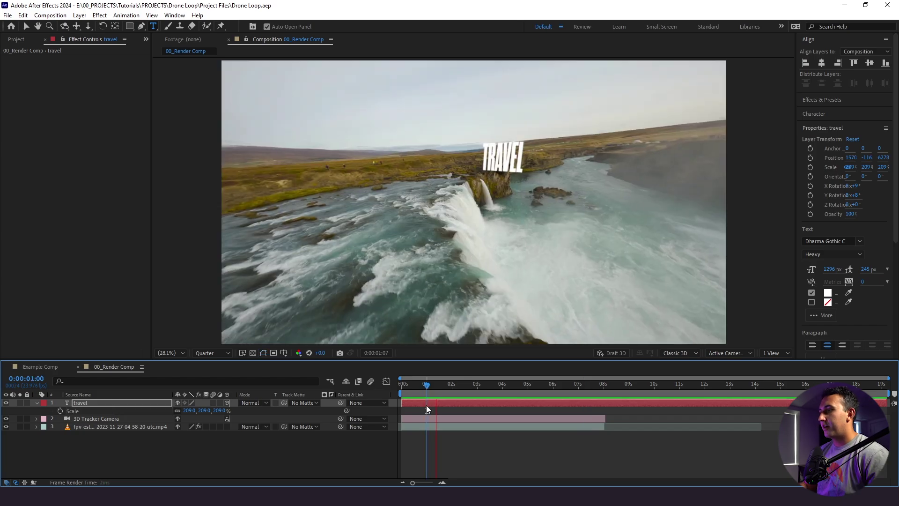
{"action": "key", "text": "space"}
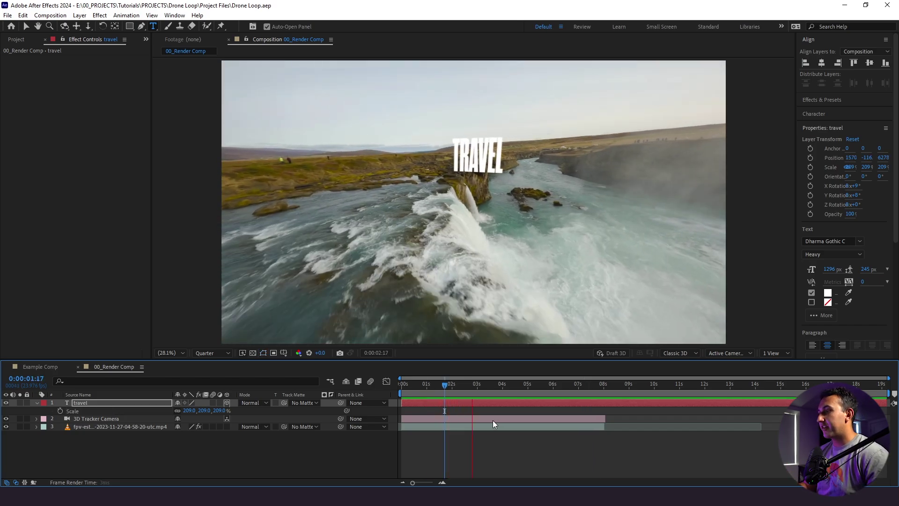
{"action": "left_click_drag", "start_coordinate": [498, 386], "coordinate": [503, 390]}
Add a text animator with Position and Opacity properties to the travel layer
{"action": "left_click", "coordinate": [37, 402]}
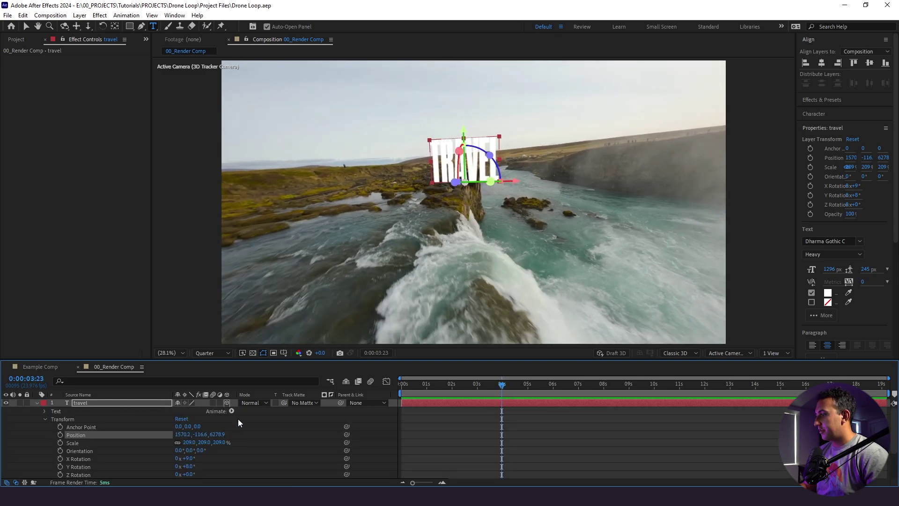
{"action": "left_click", "coordinate": [230, 411]}
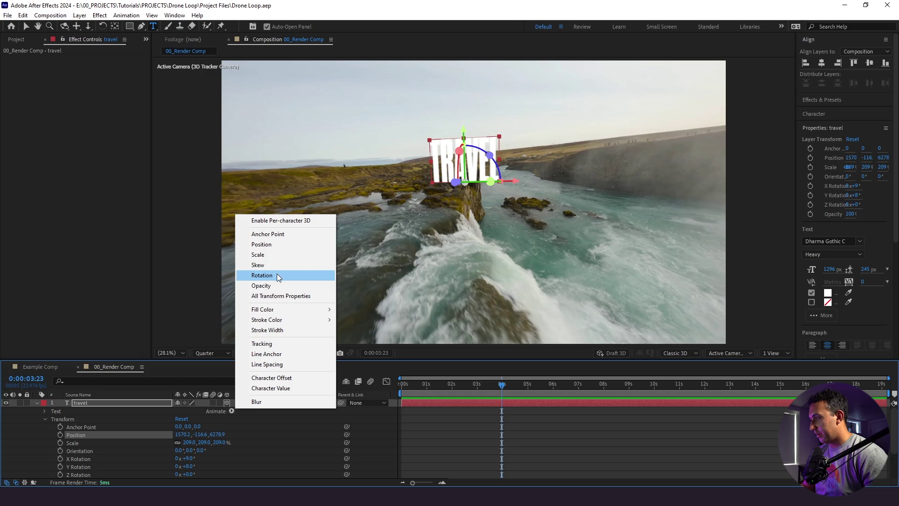
{"action": "left_click", "coordinate": [279, 245]}
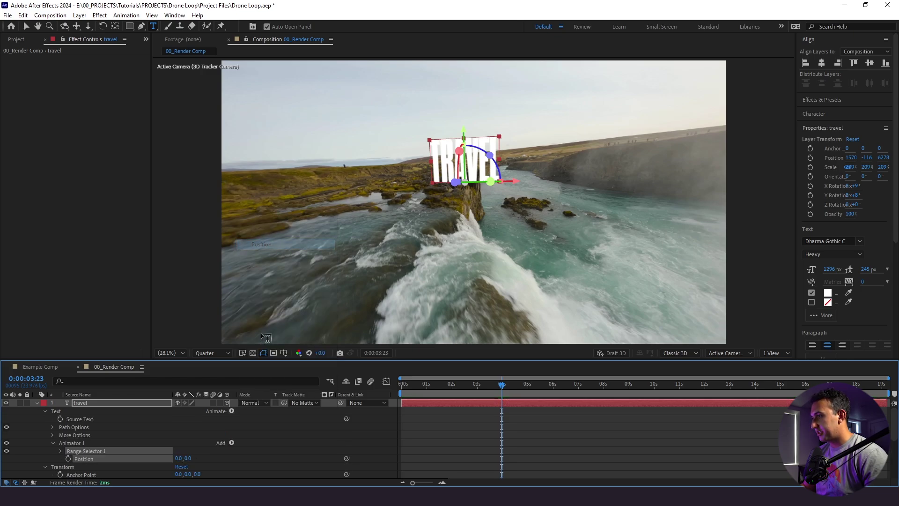
{"action": "left_click", "coordinate": [232, 410]}
{"action": "left_click", "coordinate": [291, 286]}
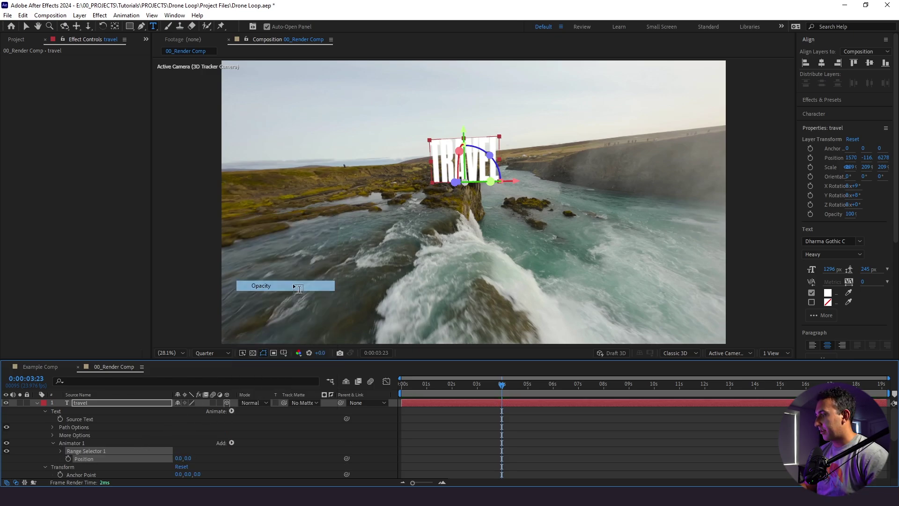
Set the travel text animator's Position to 0, 461 and its Opacity to 0%
{"action": "left_click_drag", "start_coordinate": [188, 459], "coordinate": [392, 472]}
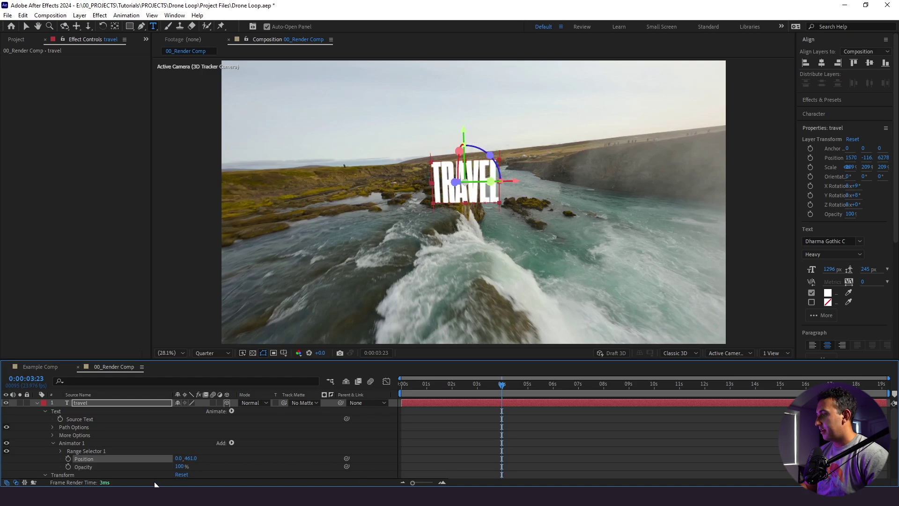
{"action": "left_click", "coordinate": [180, 466]}
{"action": "type", "text": "0"}
{"action": "key", "text": "Return"}
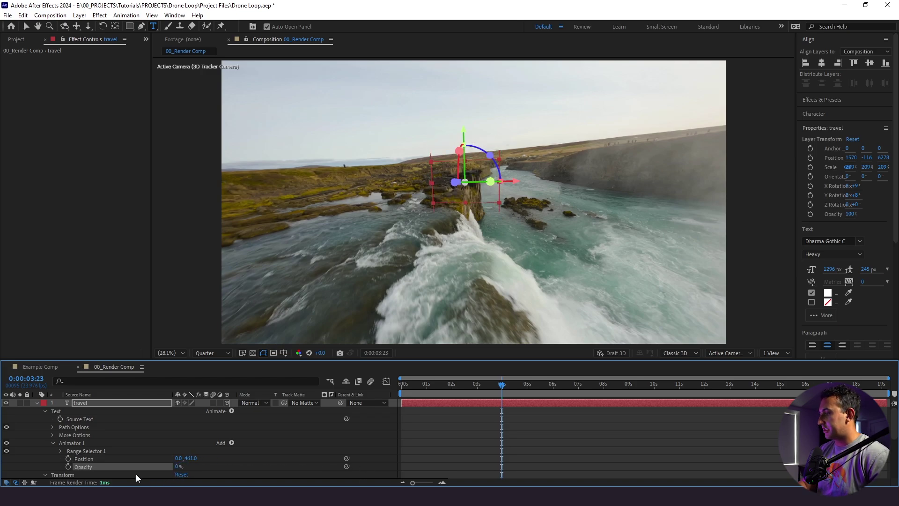
Keyframe the range selector's Start from 0% at 0:00:03:23 to 100% at 0:00:05:00
{"action": "scroll", "coordinate": [63, 448], "scroll_direction": "down", "scroll_amount": 1}
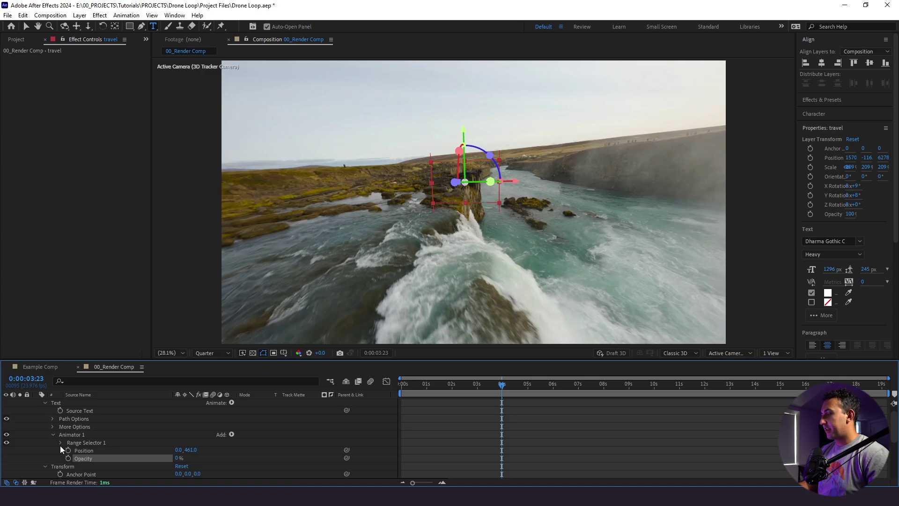
{"action": "left_click", "coordinate": [60, 444]}
{"action": "left_click", "coordinate": [76, 450]}
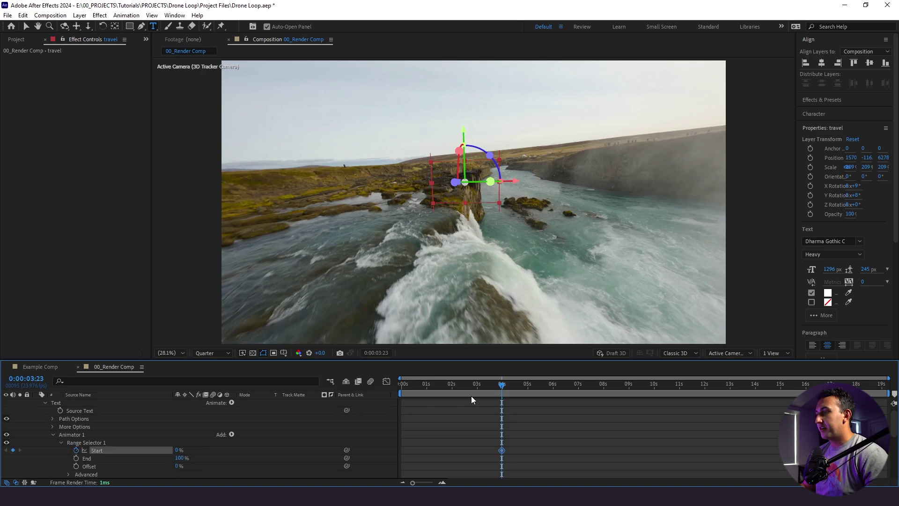
{"action": "left_click_drag", "start_coordinate": [504, 390], "coordinate": [527, 392]}
{"action": "left_click_drag", "start_coordinate": [177, 448], "coordinate": [421, 446]}
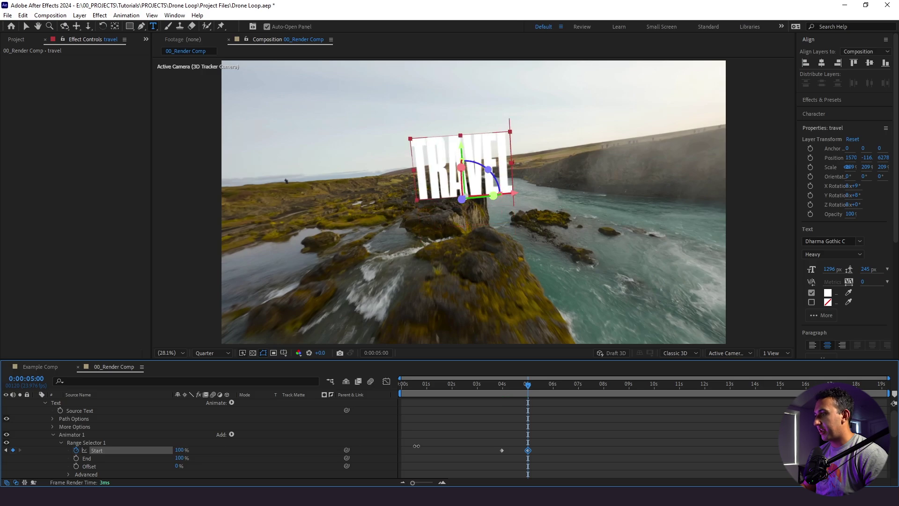
Preview the travel text's letter-by-letter reveal from just before its first Start keyframe
{"action": "left_click", "coordinate": [512, 404]}
{"action": "left_click_drag", "start_coordinate": [503, 389], "coordinate": [491, 390]}
{"action": "key", "text": "space"}
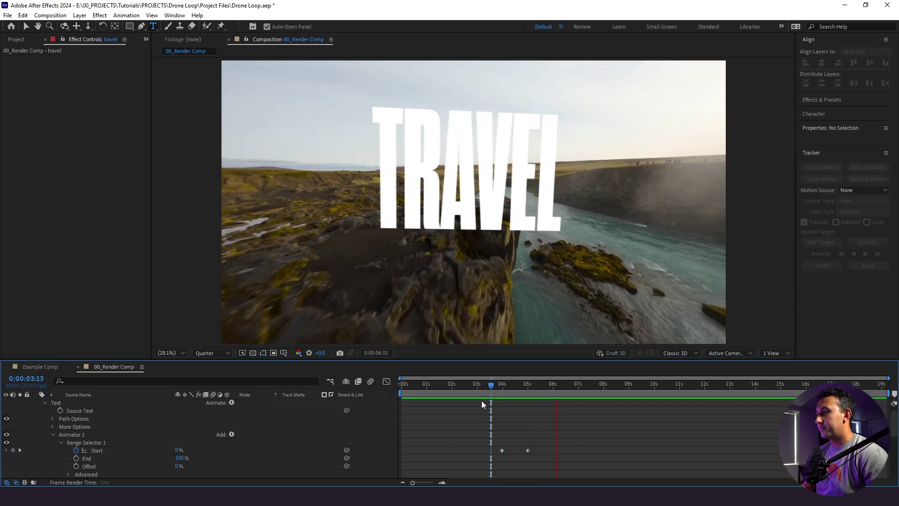
{"action": "key", "text": "space"}
{"action": "left_click", "coordinate": [498, 389]}
{"action": "key", "text": "space"}
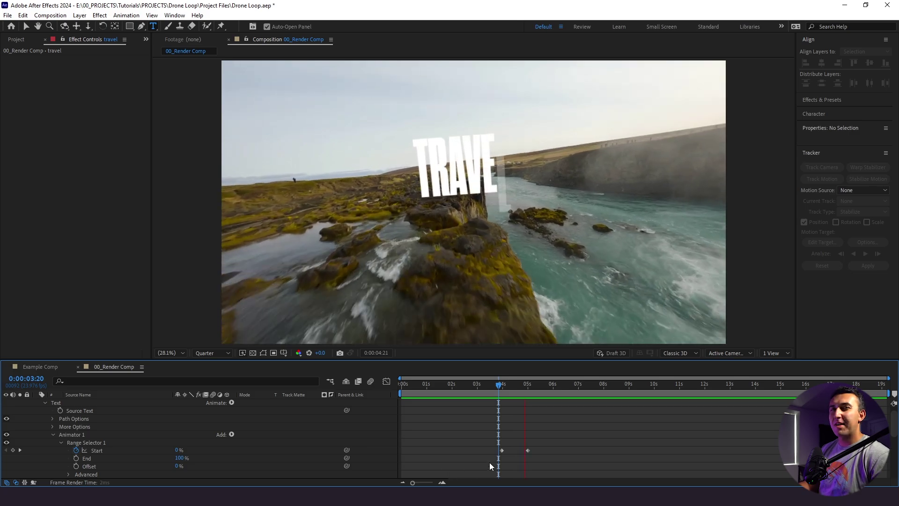
{"action": "key", "text": "space"}
Set the range selector's Ease Low to 100% and preview the eased letter reveal
{"action": "scroll", "coordinate": [96, 451], "scroll_direction": "down", "scroll_amount": 1}
{"action": "left_click", "coordinate": [68, 451]}
{"action": "scroll", "coordinate": [70, 451], "scroll_direction": "down", "scroll_amount": 3}
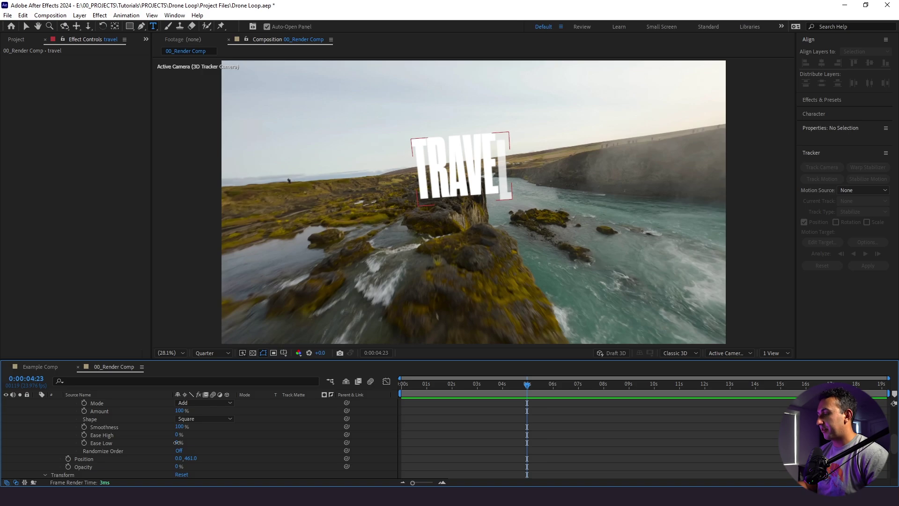
{"action": "left_click_drag", "start_coordinate": [177, 443], "coordinate": [475, 436]}
{"action": "left_click", "coordinate": [557, 418]}
{"action": "scroll", "coordinate": [558, 419], "scroll_direction": "up", "scroll_amount": 2}
{"action": "left_click_drag", "start_coordinate": [527, 385], "coordinate": [496, 385]}
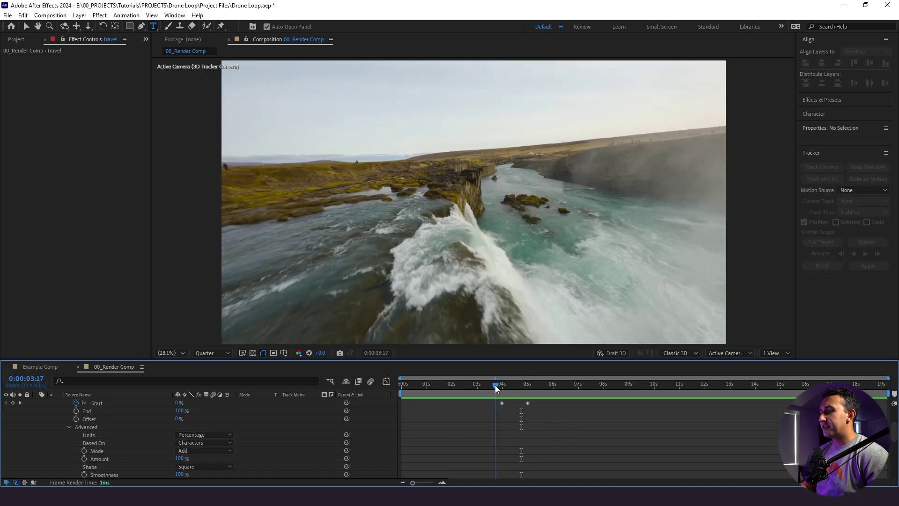
{"action": "key", "text": "space"}
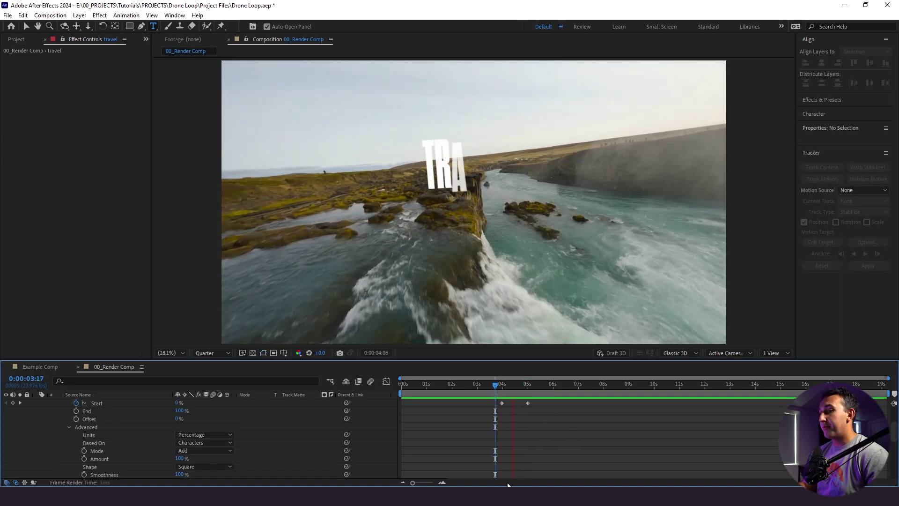
{"action": "key", "text": "space"}
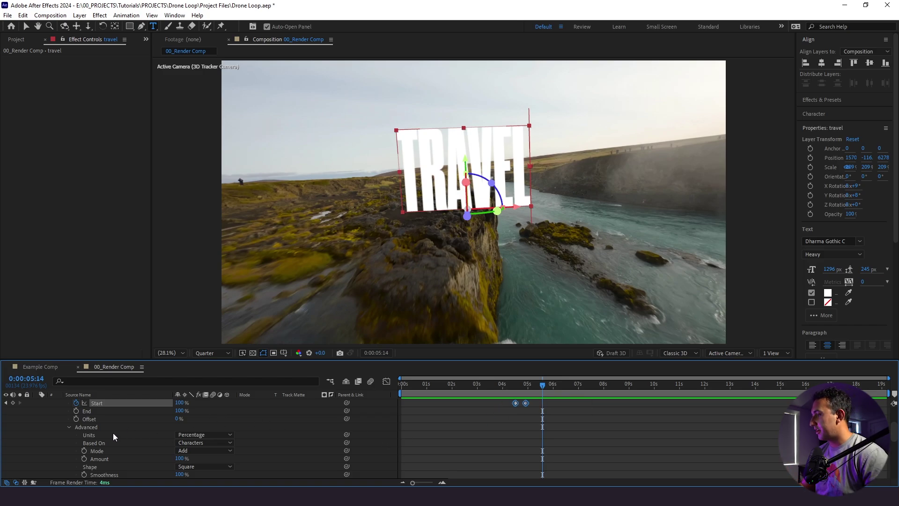
Turn on Randomize Order in the range selector's advanced settings and preview the letters' reveal order
{"action": "left_click", "coordinate": [91, 428]}
{"action": "scroll", "coordinate": [109, 437], "scroll_direction": "down", "scroll_amount": 1}
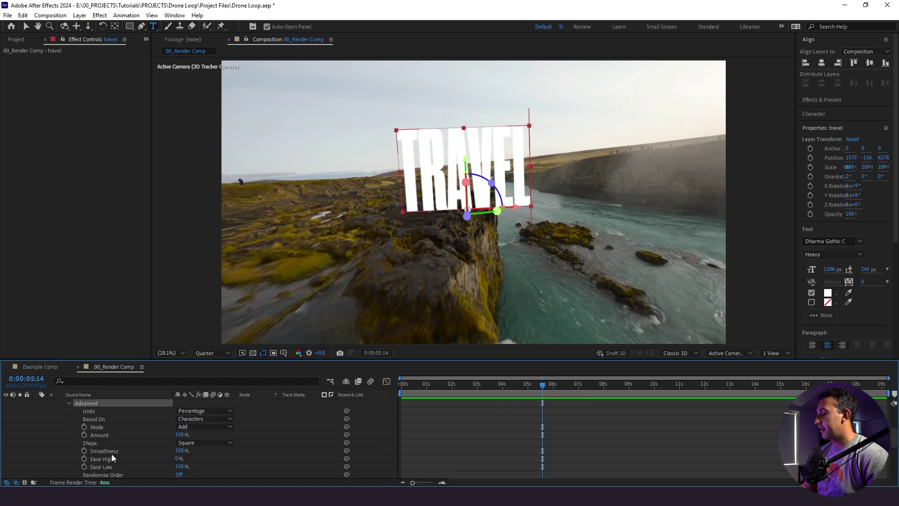
{"action": "scroll", "coordinate": [114, 450], "scroll_direction": "down", "scroll_amount": 1}
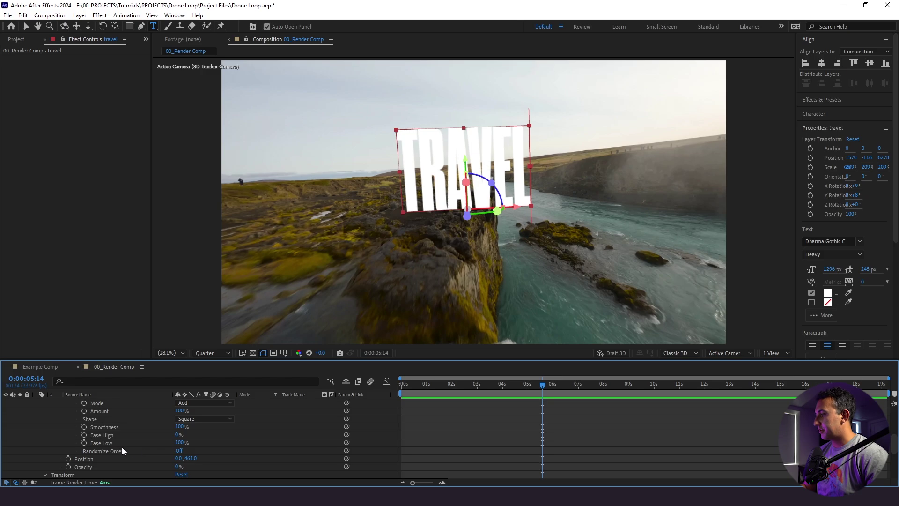
{"action": "left_click", "coordinate": [178, 451]}
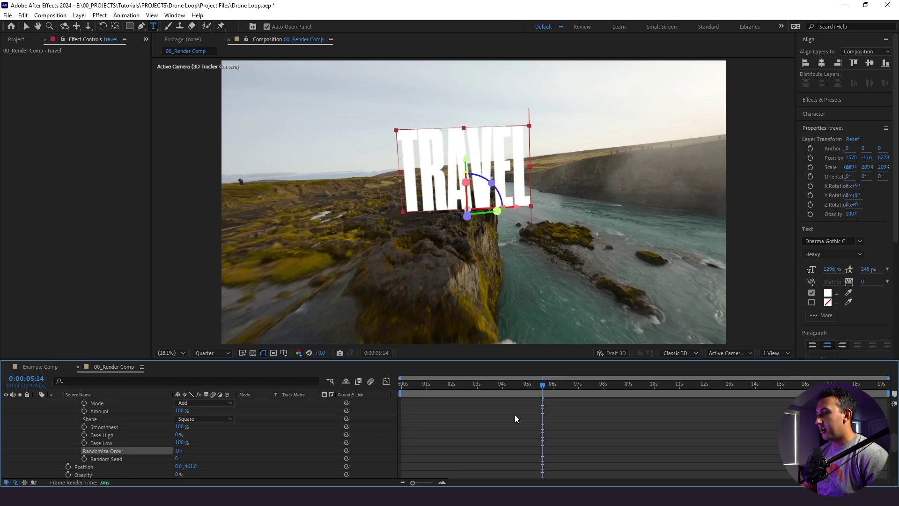
{"action": "left_click", "coordinate": [516, 385]}
{"action": "key", "text": "space"}
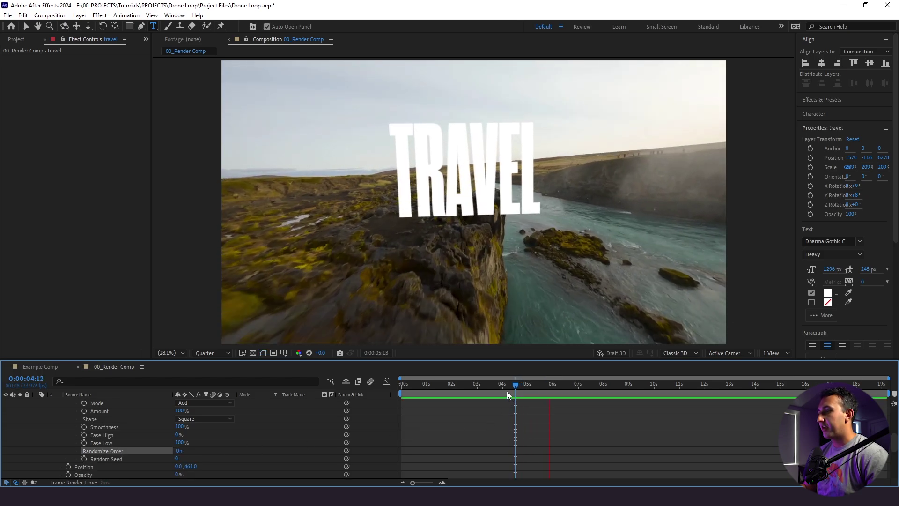
{"action": "left_click", "coordinate": [507, 393]}
{"action": "key", "text": "space"}
{"action": "key", "text": "space"}
{"action": "key", "text": "space"}
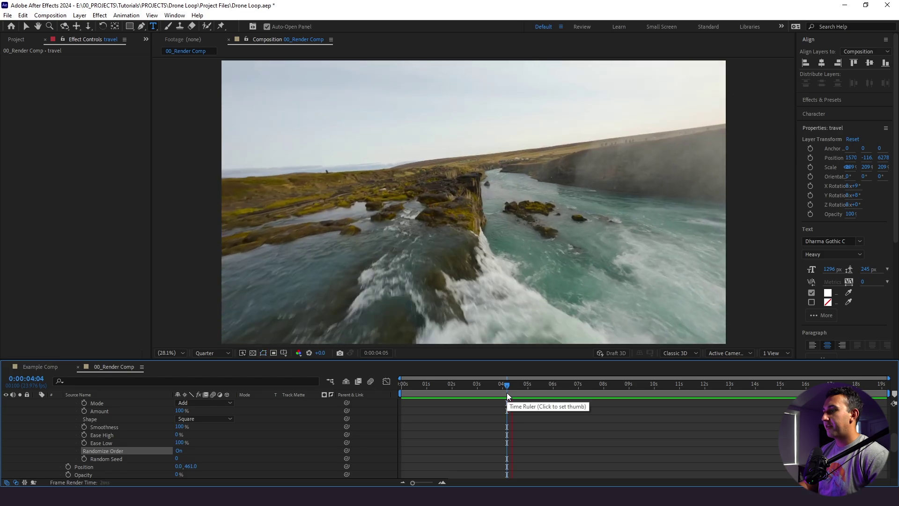
{"action": "key", "text": "space"}
Set the range selector's Random Seed to 25 and replay the travel text's reveal
{"action": "left_click", "coordinate": [524, 392]}
{"action": "left_click_drag", "start_coordinate": [524, 389], "coordinate": [520, 393]}
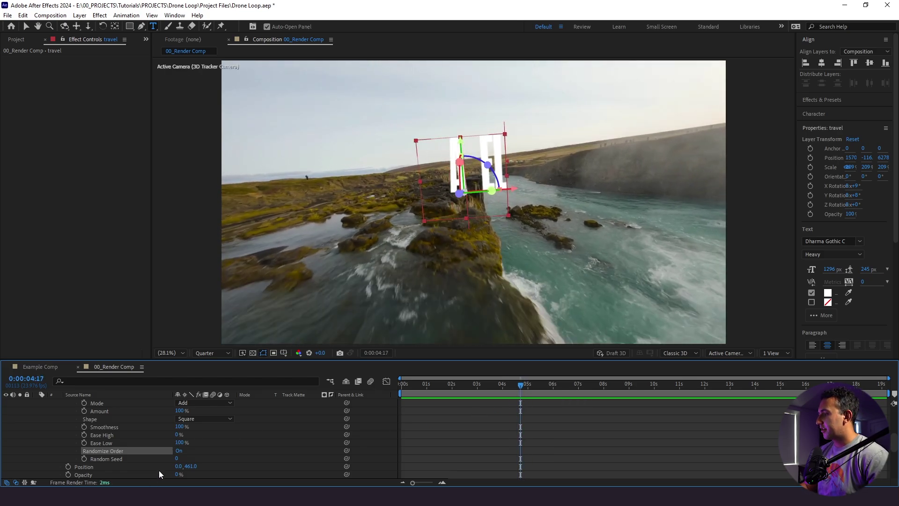
{"action": "left_click_drag", "start_coordinate": [176, 458], "coordinate": [188, 457]}
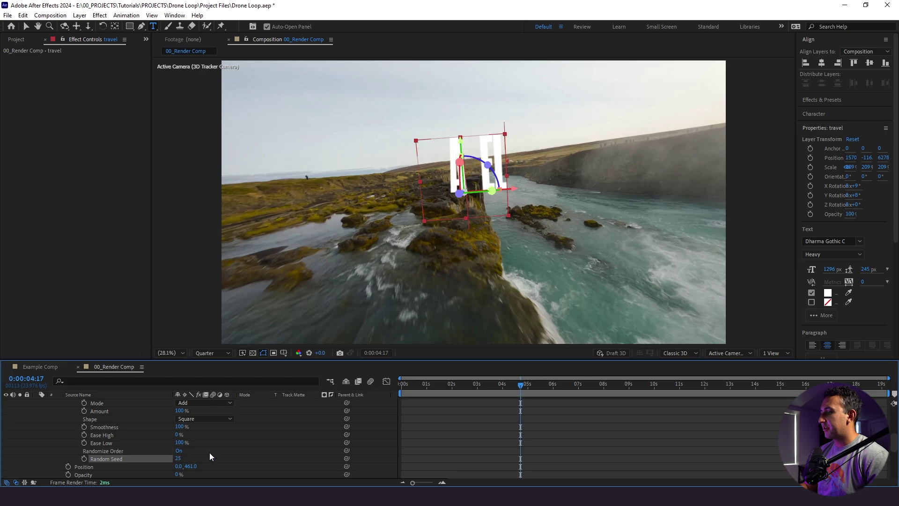
{"action": "left_click_drag", "start_coordinate": [512, 388], "coordinate": [510, 388]}
{"action": "key", "text": "space"}
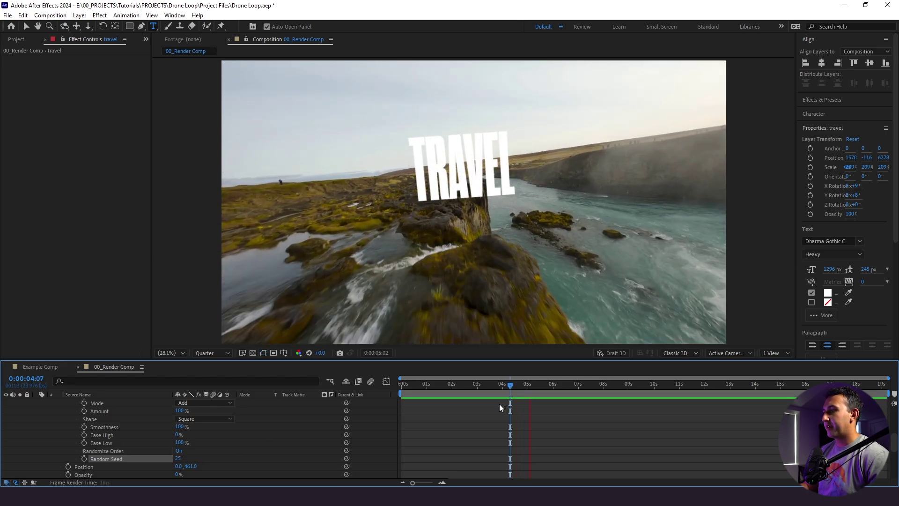
{"action": "key", "text": "space"}
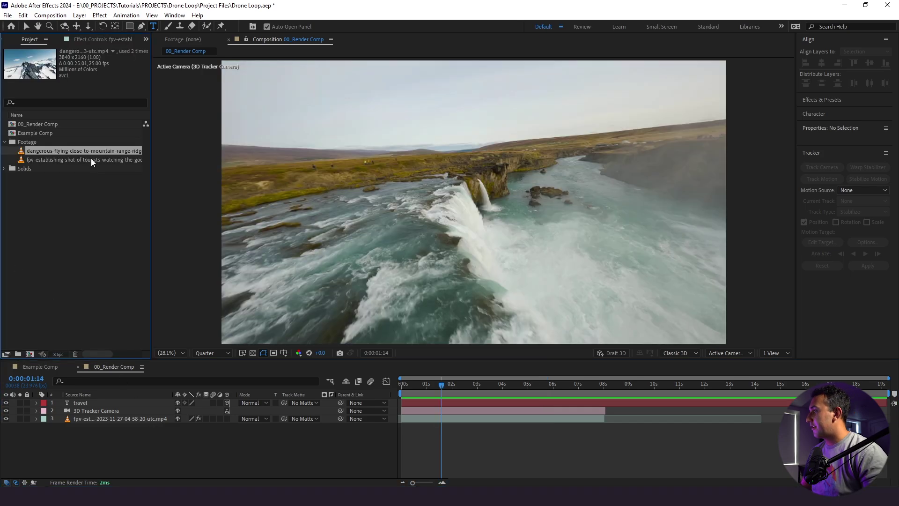
Add the mountain range clip above the travel text, hide it, and move to 0:00:06:10
{"action": "left_click_drag", "start_coordinate": [89, 151], "coordinate": [125, 399]}
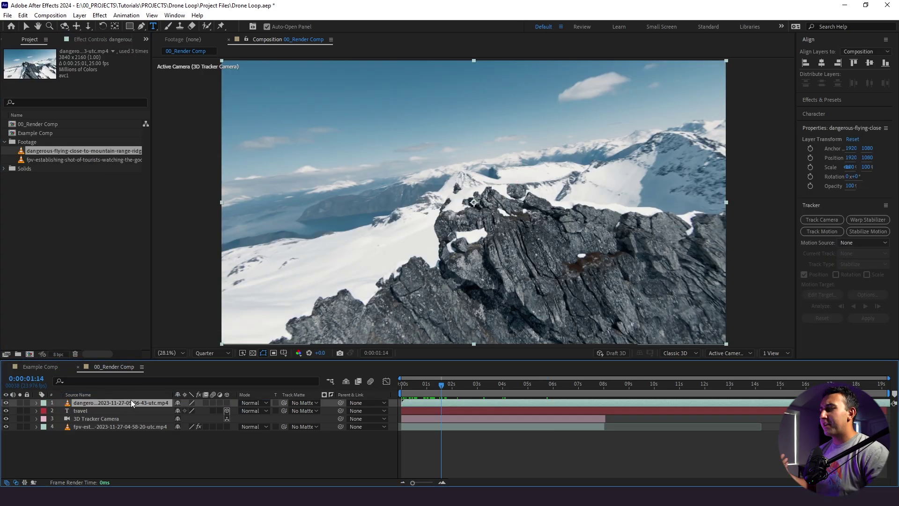
{"action": "left_click", "coordinate": [6, 403]}
{"action": "left_click_drag", "start_coordinate": [480, 397], "coordinate": [563, 395]}
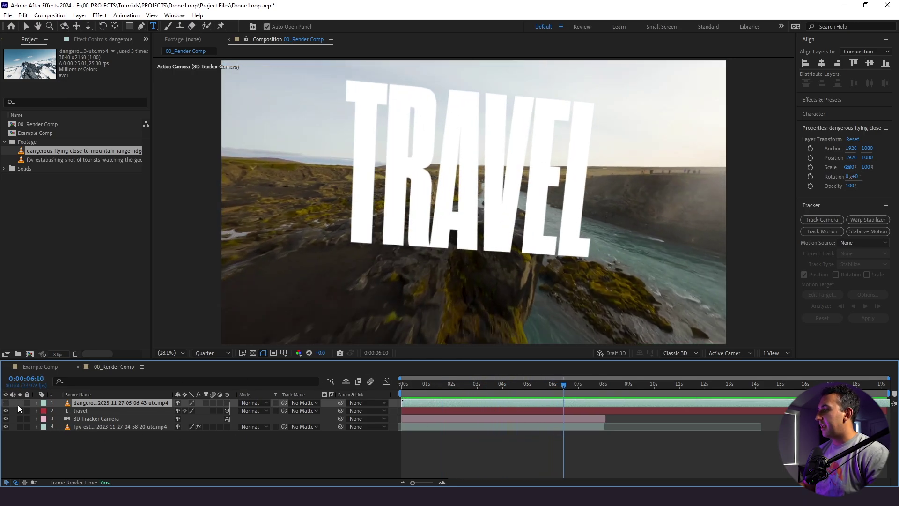
Hide the travel text, make the mountain clip visible, and trim its start to 0:00:06:19
{"action": "left_click", "coordinate": [6, 411]}
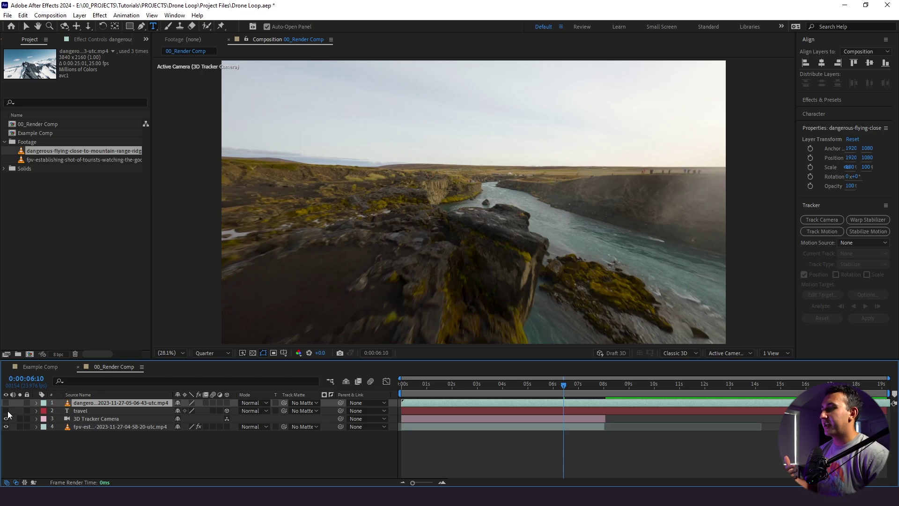
{"action": "mouse_move", "coordinate": [570, 391]}
{"action": "left_mouse_down"}
{"action": "mouse_move", "coordinate": [542, 392]}
{"action": "mouse_move", "coordinate": [573, 390]}
{"action": "left_mouse_up"}
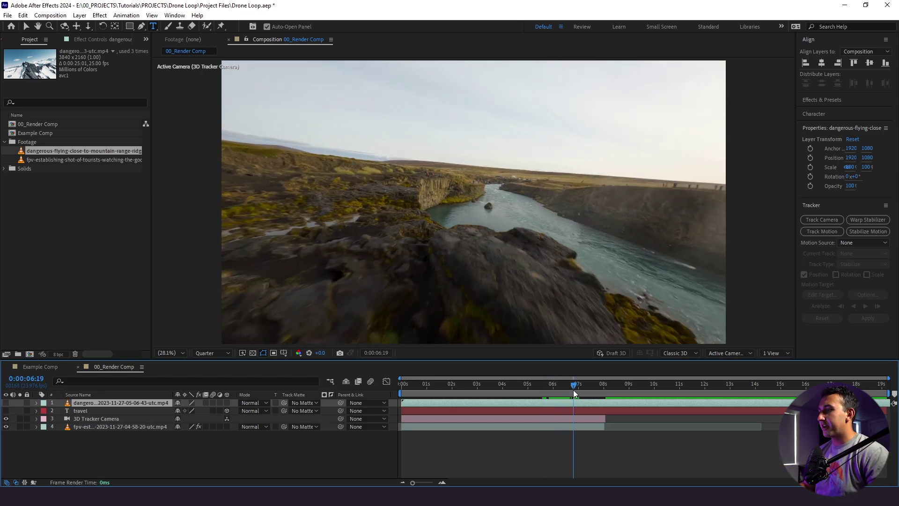
{"action": "left_click", "coordinate": [6, 403]}
{"action": "left_click_drag", "start_coordinate": [656, 402], "coordinate": [515, 429]}
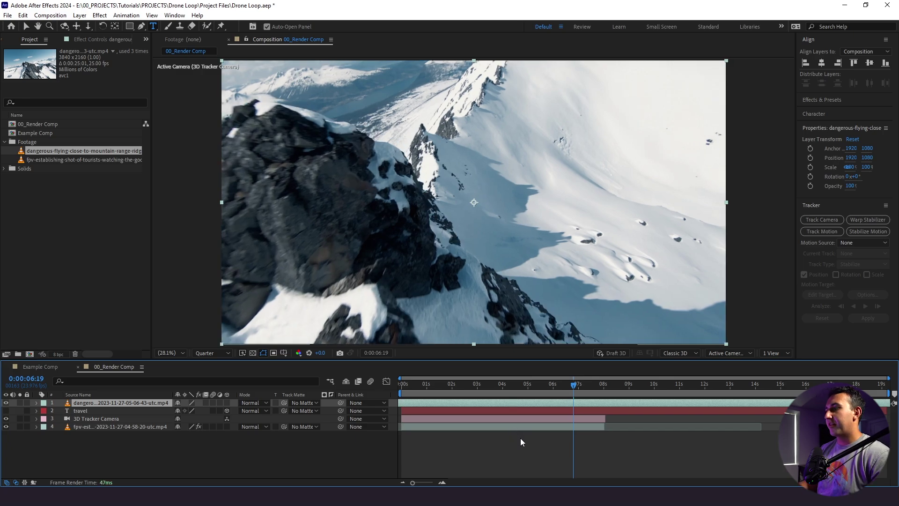
{"action": "key", "text": "alt+["}
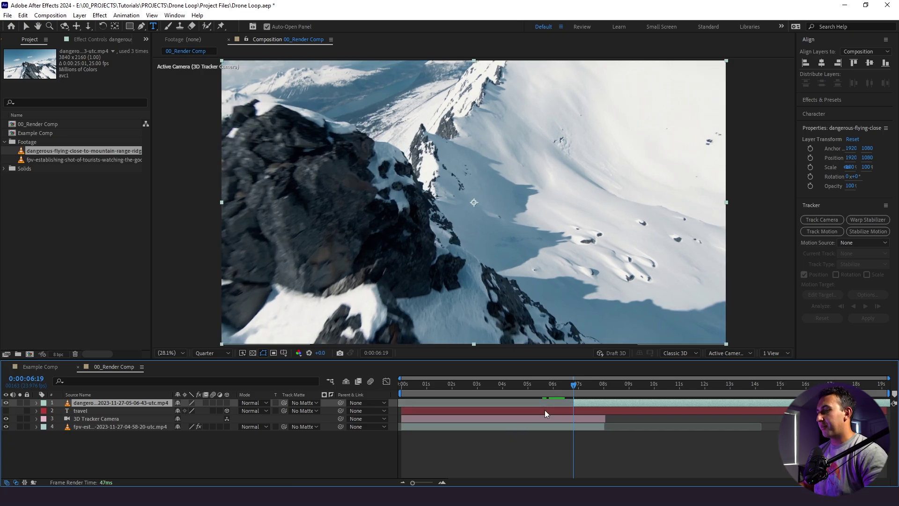
Show the travel text, hide the mountain clip, and move the text layer above the clip
{"action": "left_click", "coordinate": [6, 410]}
{"action": "left_click", "coordinate": [6, 403]}
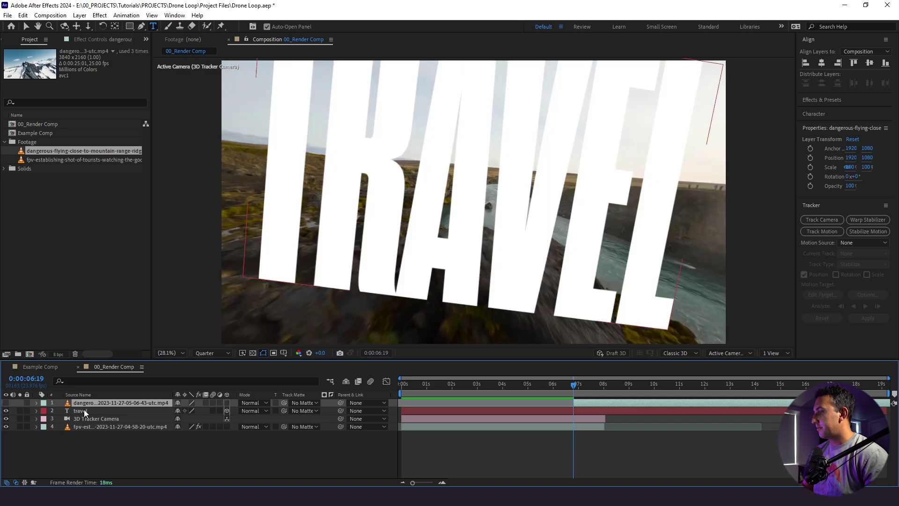
{"action": "left_click", "coordinate": [91, 411]}
{"action": "left_click_drag", "start_coordinate": [99, 416], "coordinate": [99, 406]}
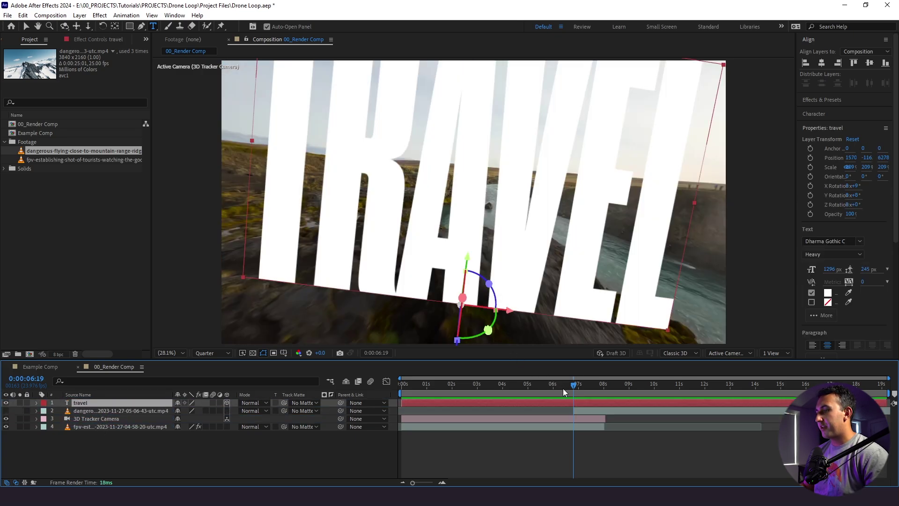
{"action": "left_click_drag", "start_coordinate": [563, 388], "coordinate": [514, 397]}
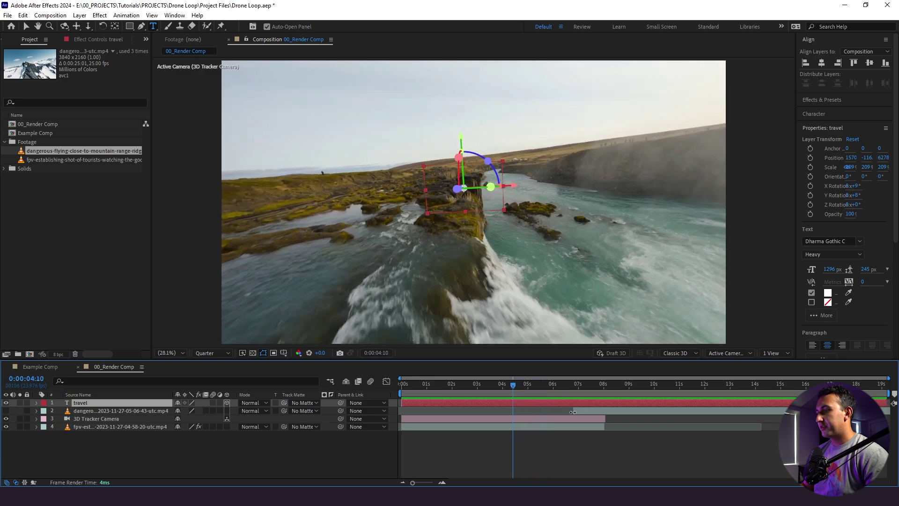
Extend the mountain clip's start back to 0:00:04:10 and show the clip with the travel text as its track matte
{"action": "left_click_drag", "start_coordinate": [574, 412], "coordinate": [556, 412]}
{"action": "left_click_drag", "start_coordinate": [557, 412], "coordinate": [515, 412]}
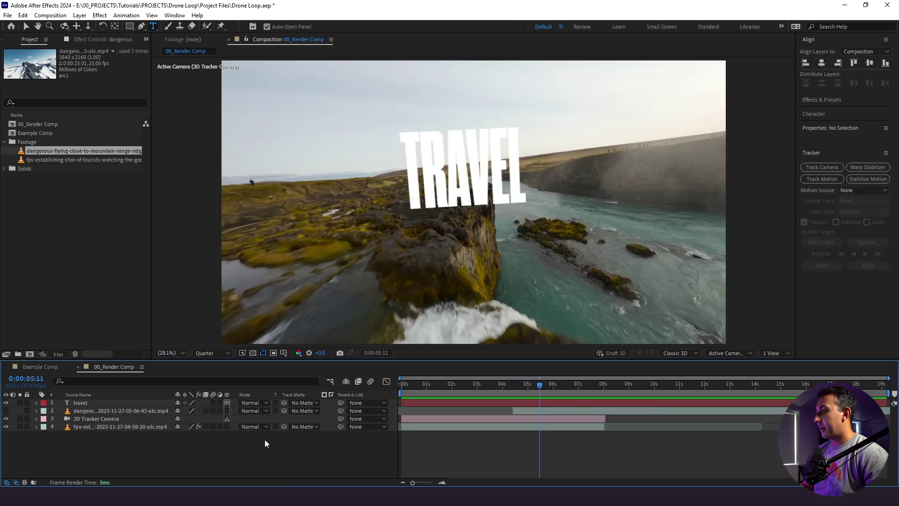
{"action": "left_click", "coordinate": [160, 410]}
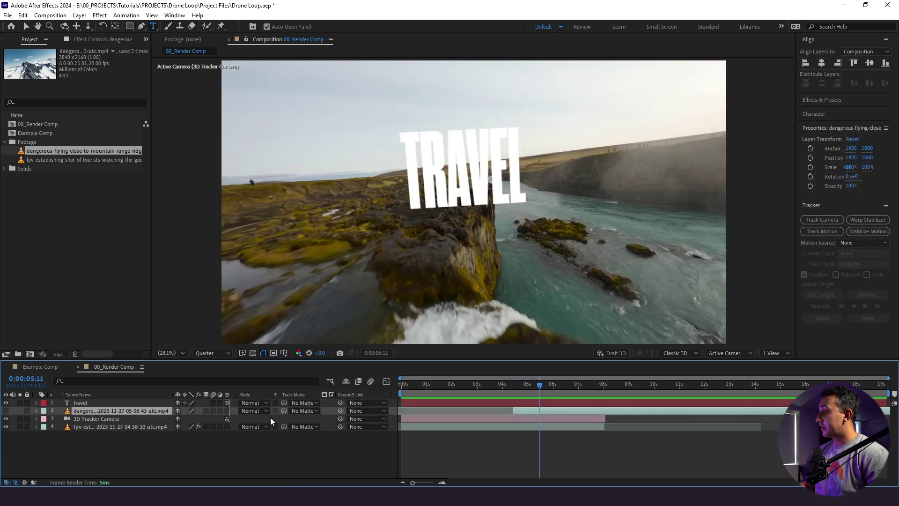
{"action": "left_click_drag", "start_coordinate": [284, 413], "coordinate": [75, 406]}
{"action": "left_click", "coordinate": [6, 410]}
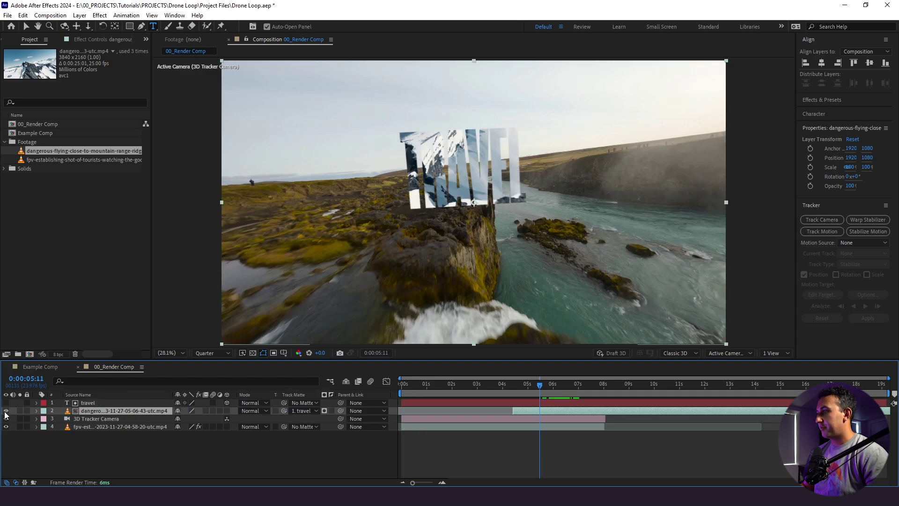
Preview the mountain footage inside the travel text as the camera flies toward and through the letters
{"action": "left_click_drag", "start_coordinate": [539, 386], "coordinate": [482, 395]}
{"action": "key", "text": "space"}
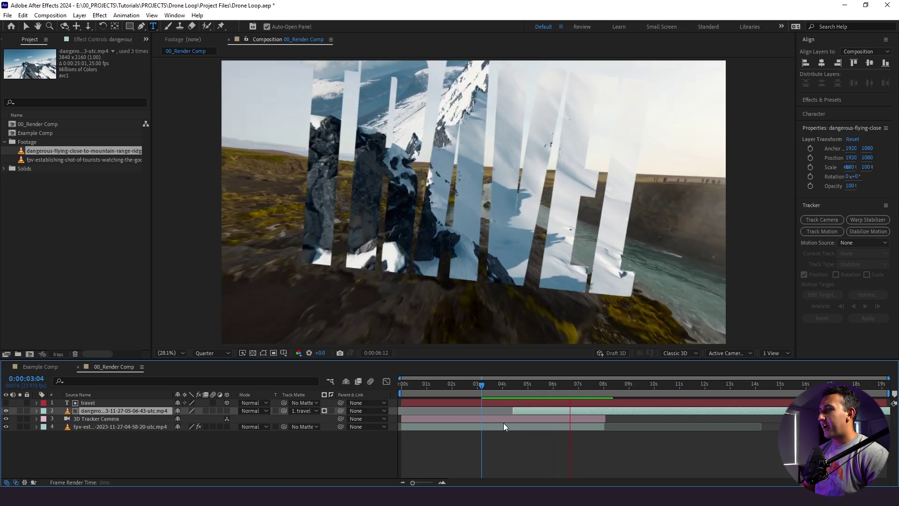
{"action": "left_click_drag", "start_coordinate": [588, 384], "coordinate": [569, 380]}
{"action": "left_click", "coordinate": [569, 384]}
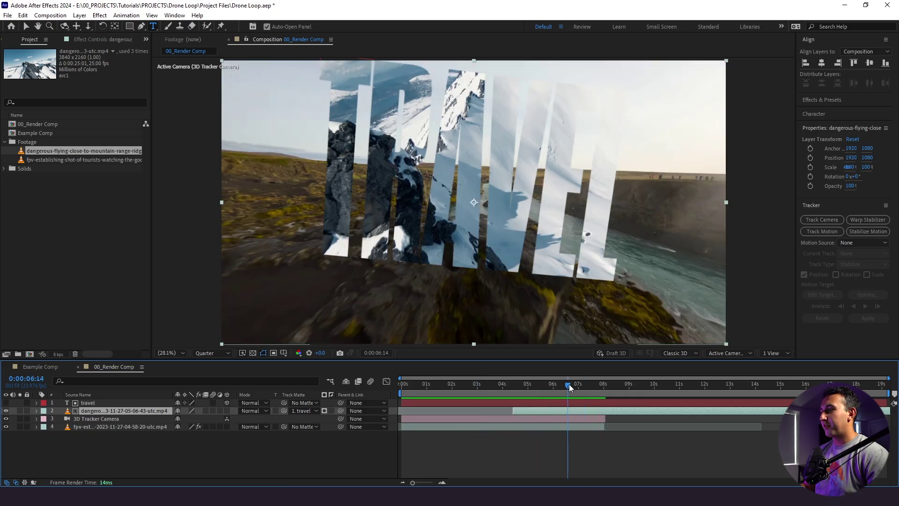
{"action": "key", "text": "space"}
{"action": "key", "text": "space"}
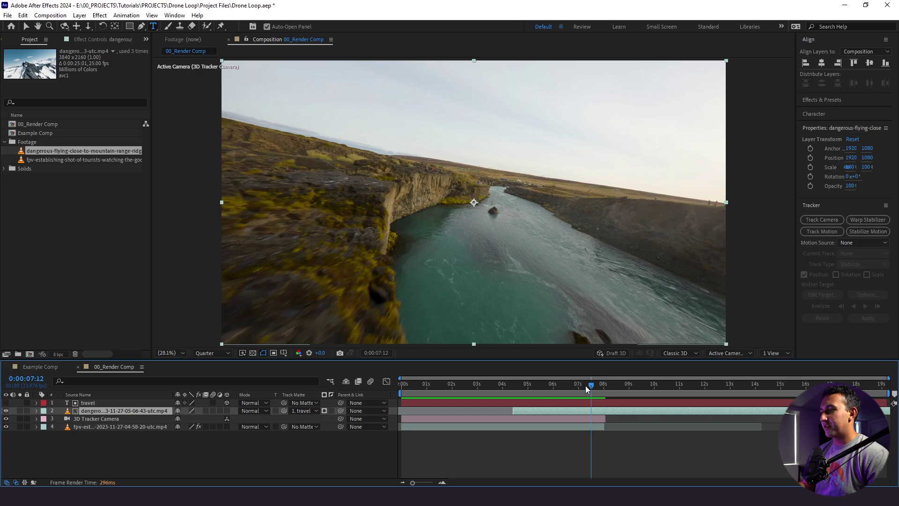
Split the mountain clip at 0:00:07:06 and set the second part's track matte to No Matte
{"action": "left_click_drag", "start_coordinate": [586, 386], "coordinate": [591, 388]}
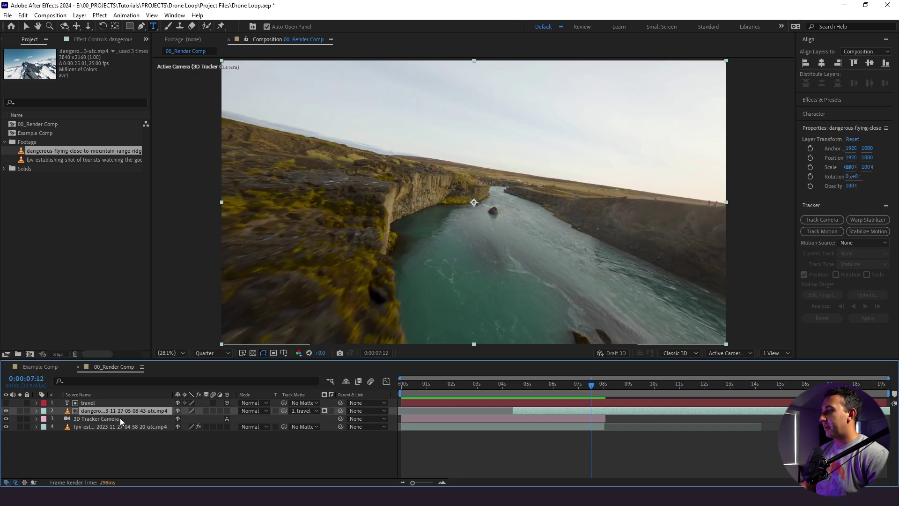
{"action": "left_click", "coordinate": [89, 403]}
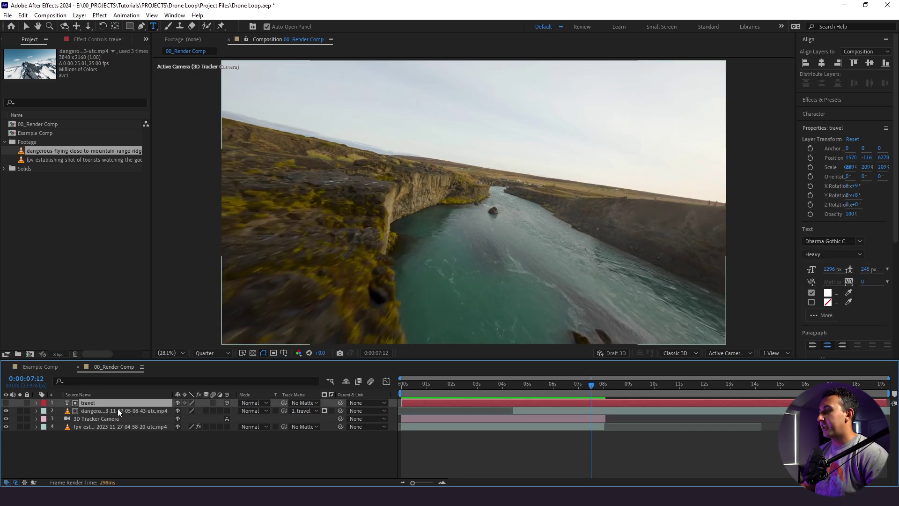
{"action": "left_click", "coordinate": [118, 410]}
{"action": "left_click_drag", "start_coordinate": [567, 391], "coordinate": [583, 391]}
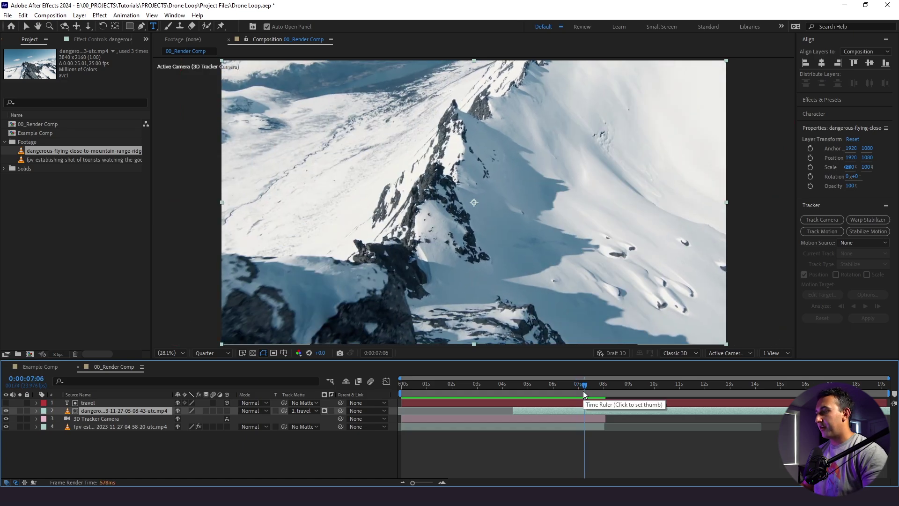
{"action": "key", "text": "Page_Down"}
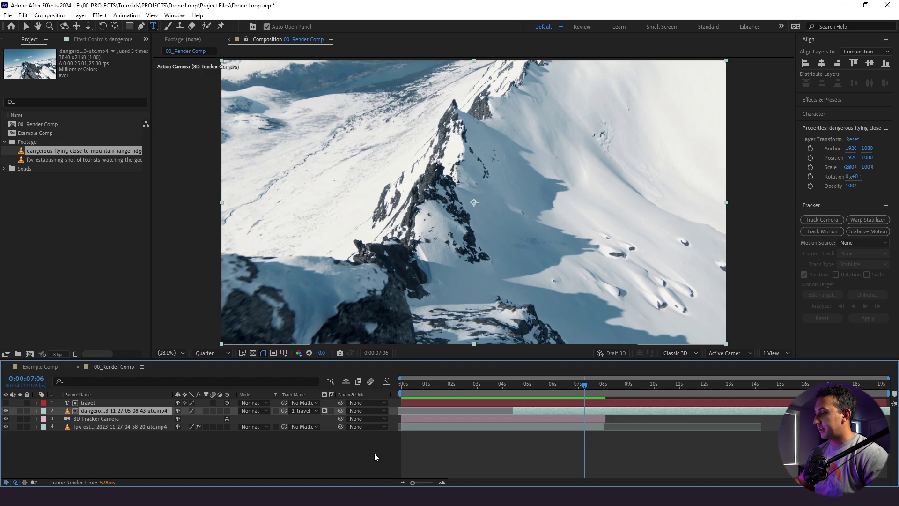
{"action": "key", "text": "ctrl+shift+d"}
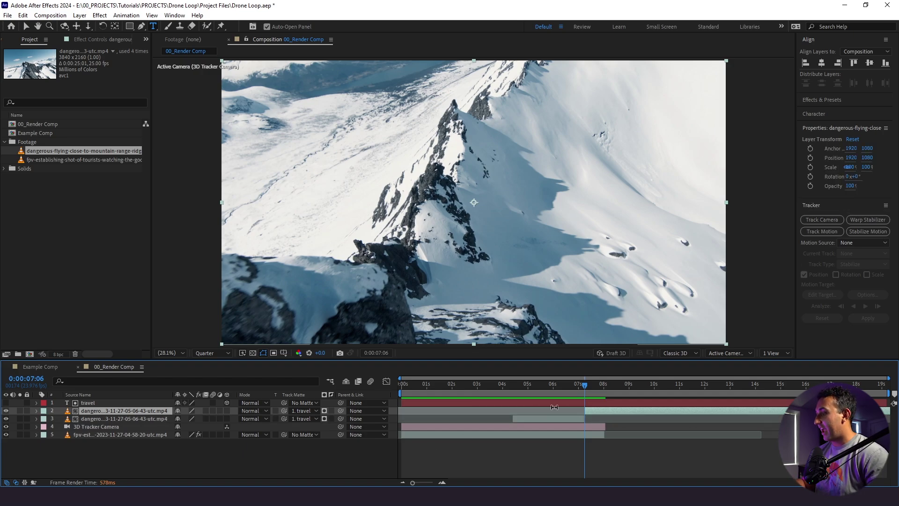
{"action": "left_click", "coordinate": [307, 411]}
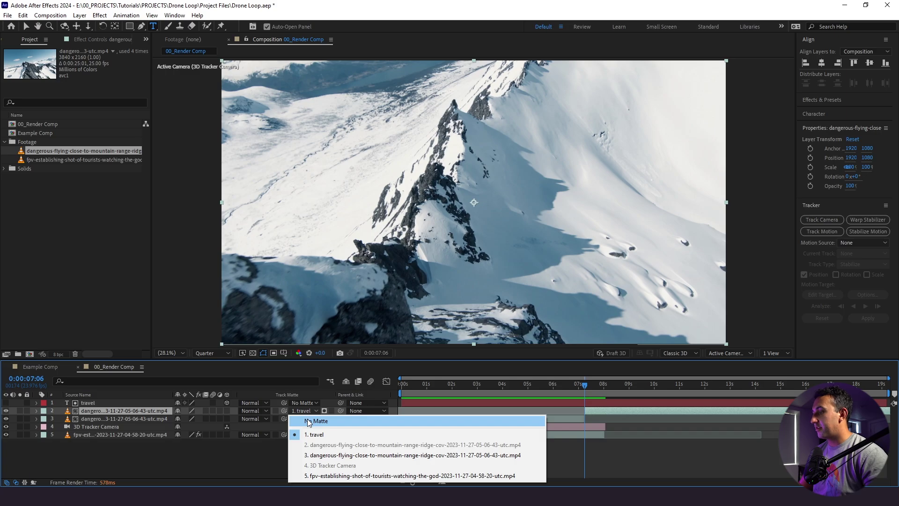
{"action": "left_click", "coordinate": [308, 422]}
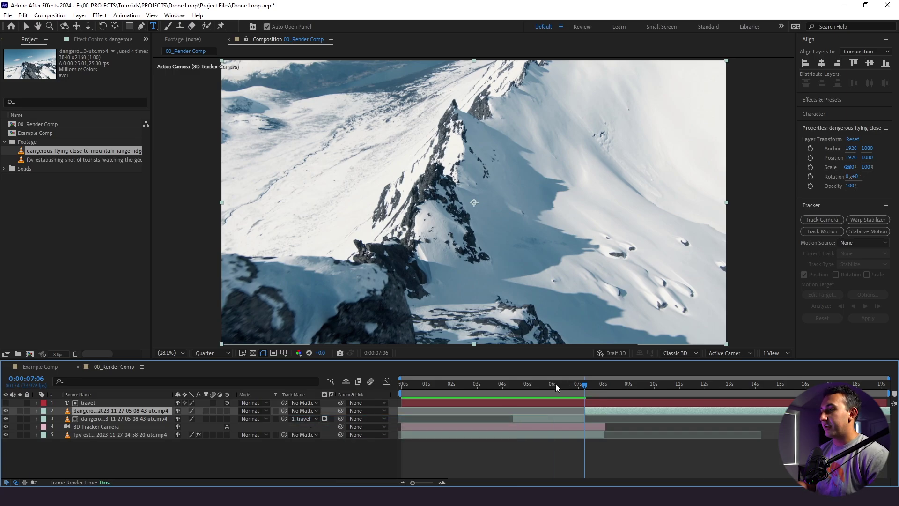
Limit the work area to about 2 to 9 seconds around the transition and play it back
{"action": "left_click", "coordinate": [535, 418]}
{"action": "left_click_drag", "start_coordinate": [543, 384], "coordinate": [487, 386]}
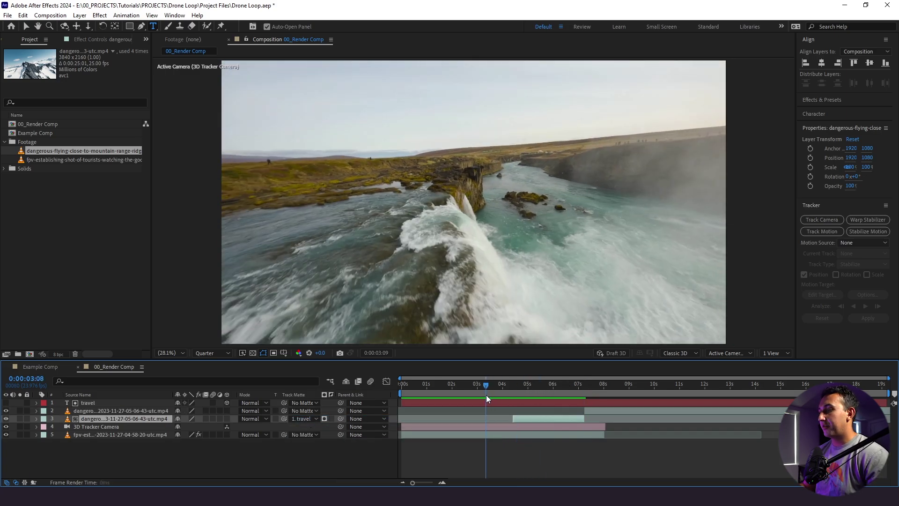
{"action": "key", "text": "space"}
{"action": "left_click", "coordinate": [653, 463]}
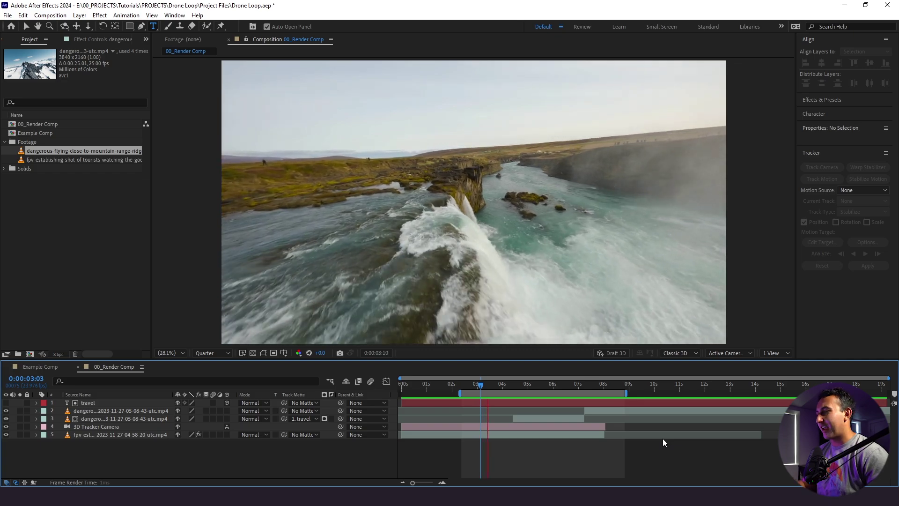
{"action": "key", "text": "space"}
Rename the travel text layer as "travel Fill"
{"action": "left_click", "coordinate": [98, 403]}
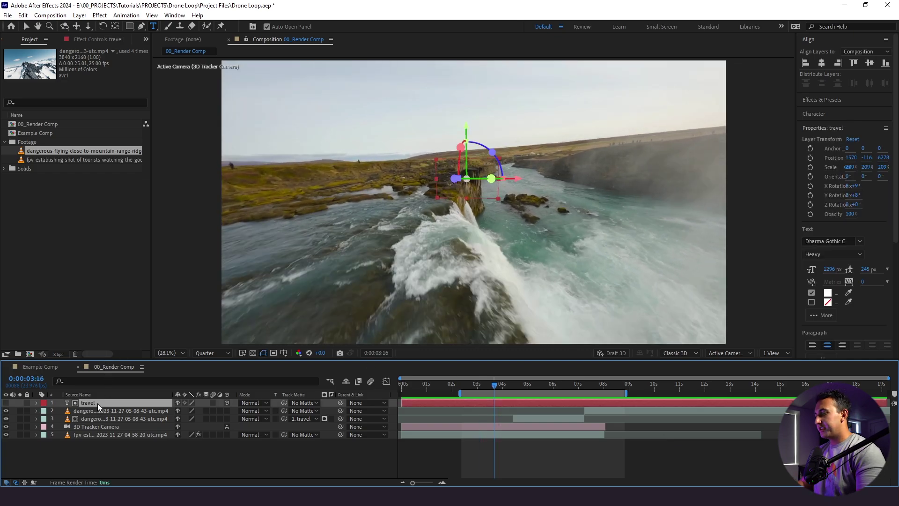
{"action": "key", "text": "Return"}
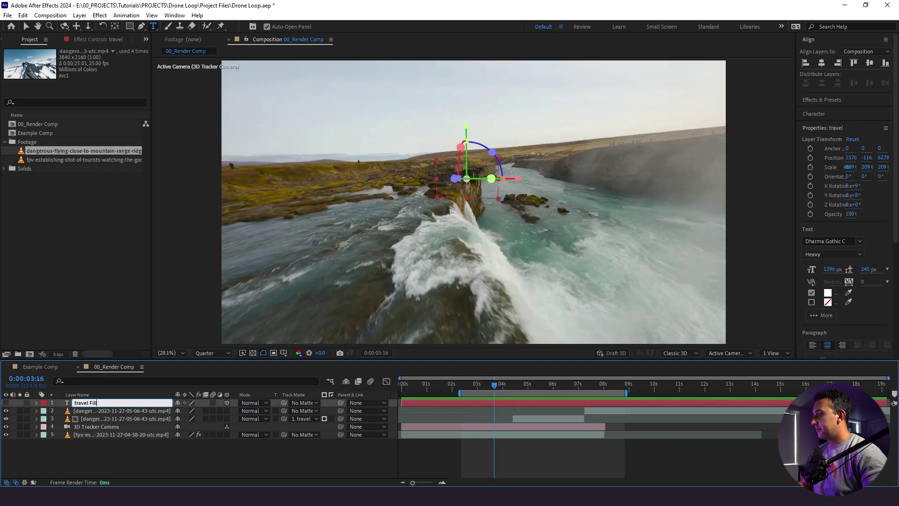
{"action": "left_click", "coordinate": [94, 451]}
Duplicate the travel Fill layer and name the copy "travel stroke"
{"action": "left_click", "coordinate": [98, 405]}
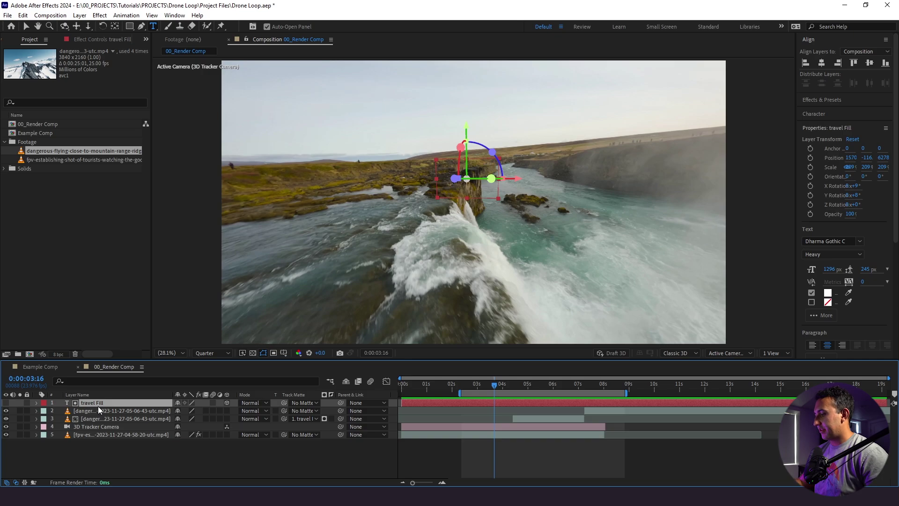
{"action": "key", "text": "ctrl+d"}
{"action": "key", "text": "Return"}
{"action": "key", "text": "Right"}
{"action": "key", "text": "BackSpace"}
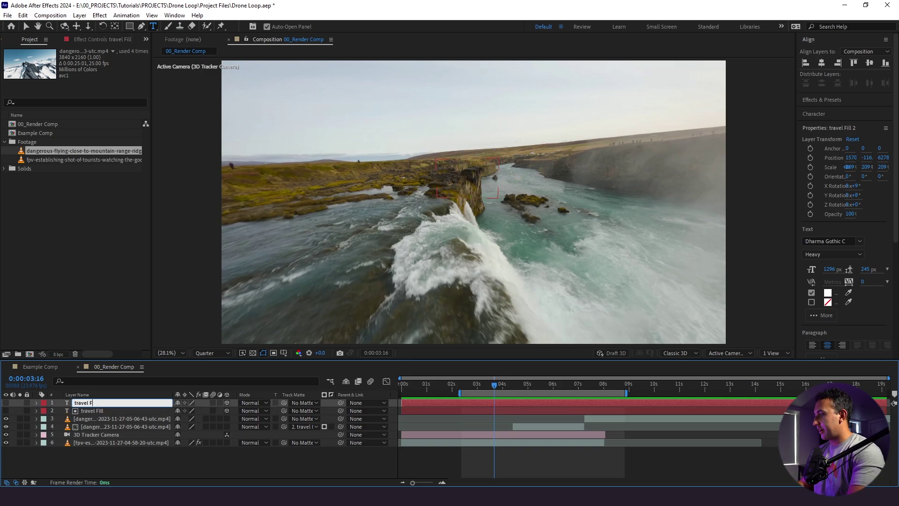
{"action": "left_click", "coordinate": [77, 460]}
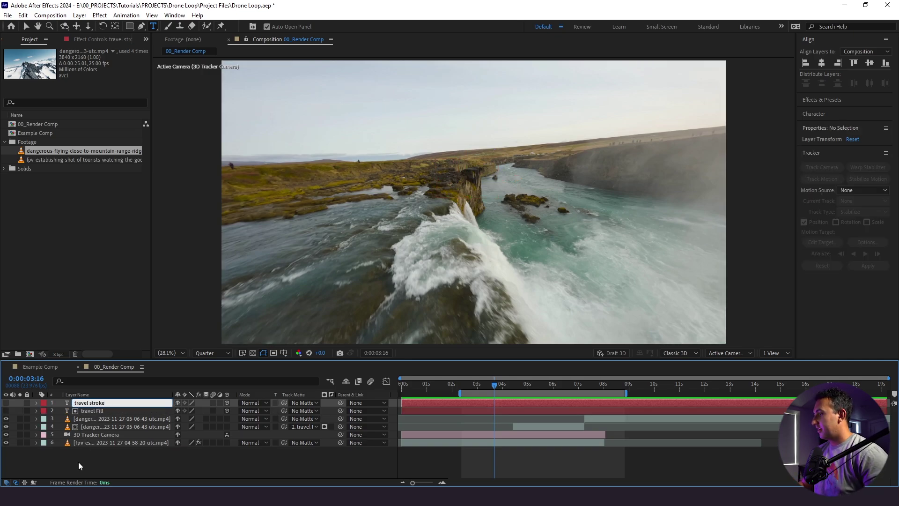
Show the travel stroke layer and swap its fill and stroke to give a white 14 px outline without fill
{"action": "left_click", "coordinate": [6, 403]}
{"action": "left_click_drag", "start_coordinate": [513, 385], "coordinate": [536, 386]}
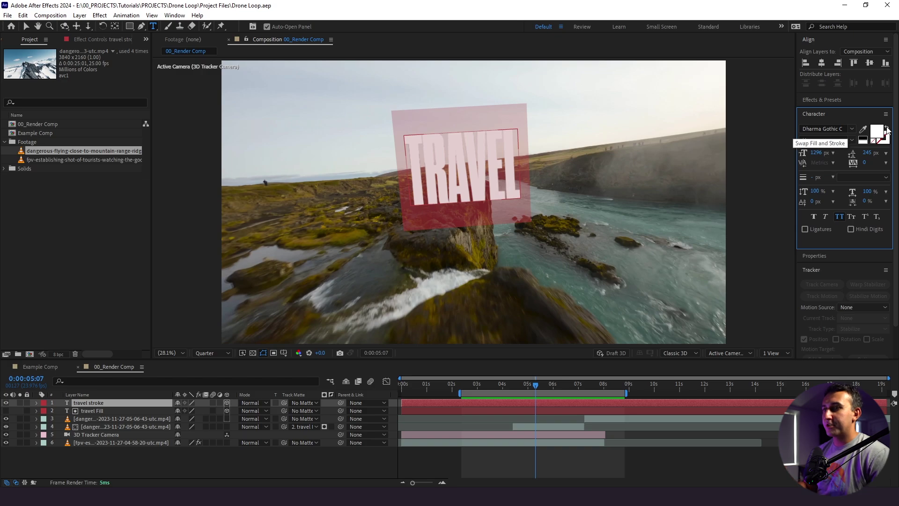
{"action": "left_click", "coordinate": [887, 130]}
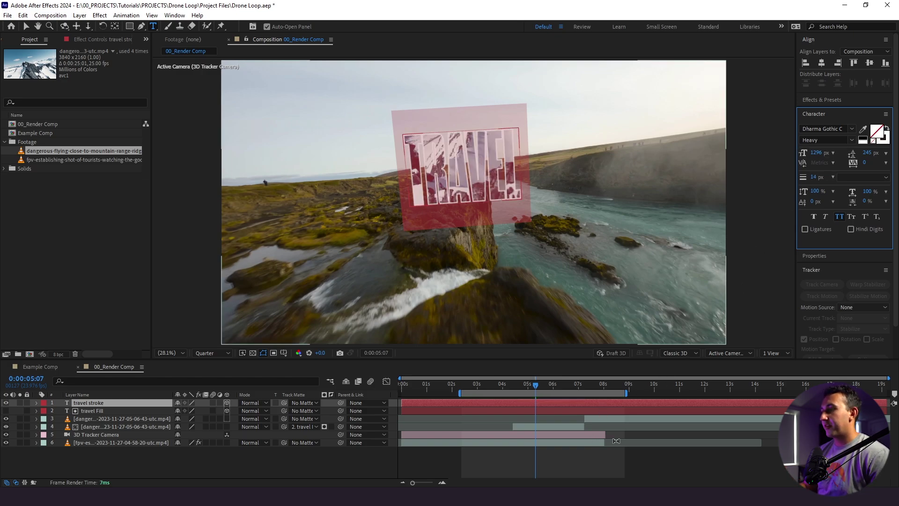
{"action": "left_click", "coordinate": [732, 450]}
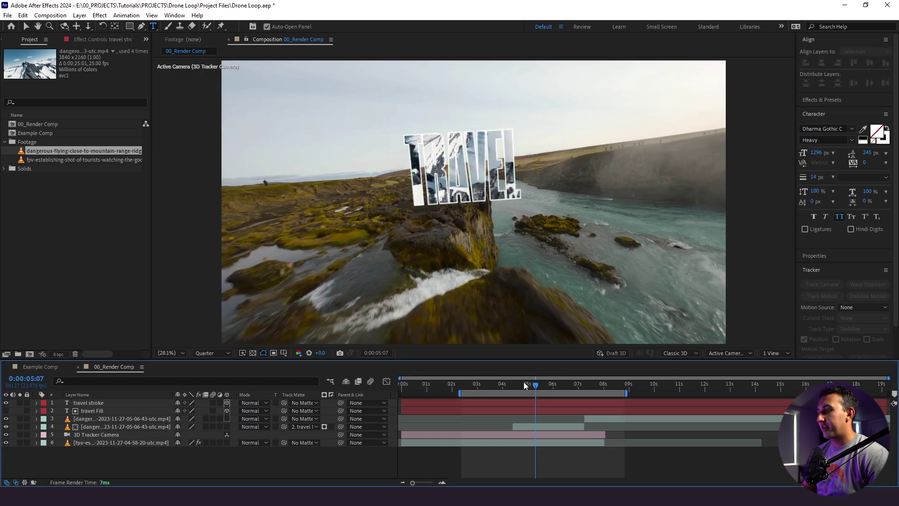
Play back the outlined travel text from 0:00:04:18
{"action": "mouse_move", "coordinate": [525, 384]}
{"action": "left_mouse_down"}
{"action": "mouse_move", "coordinate": [536, 383]}
{"action": "mouse_move", "coordinate": [502, 389]}
{"action": "mouse_move", "coordinate": [521, 387]}
{"action": "left_mouse_up"}
{"action": "key", "text": "space"}
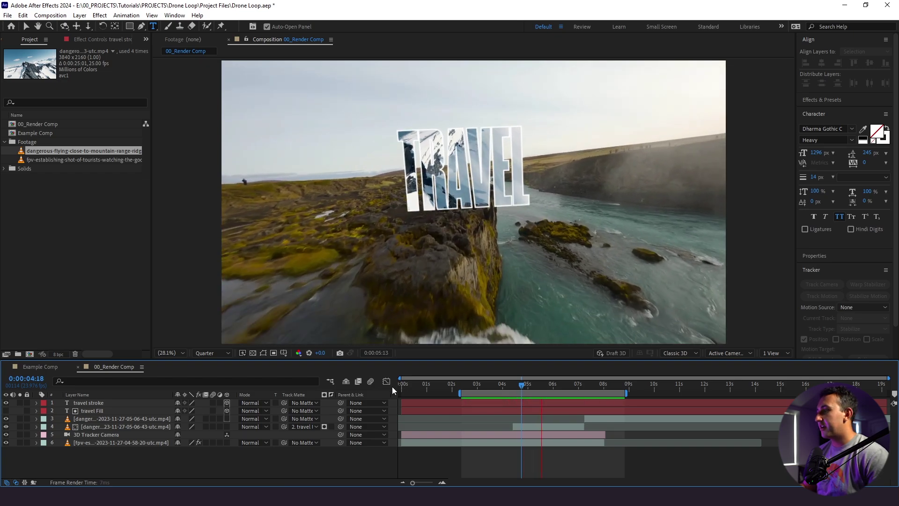
{"action": "key", "text": "space"}
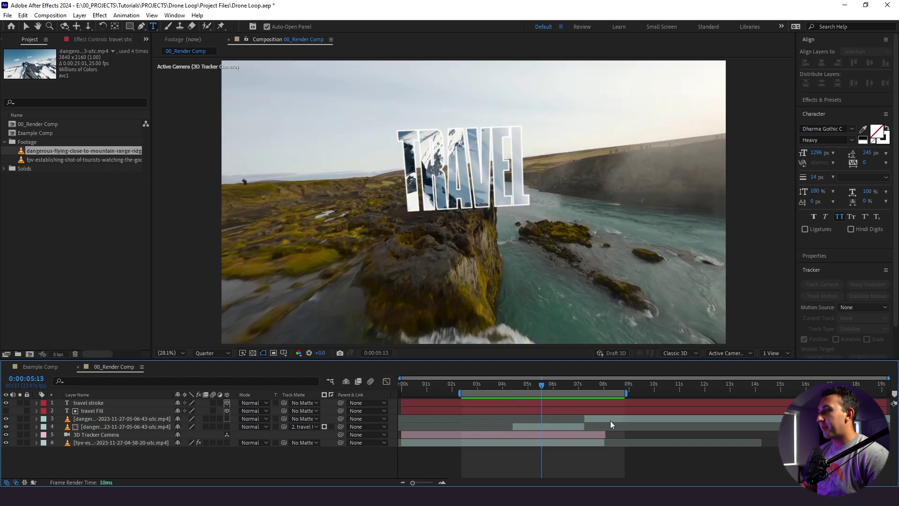
Apply the Deep Glow effect to the travel stroke layer and set its Exposure to 0.25
{"action": "left_click", "coordinate": [135, 405]}
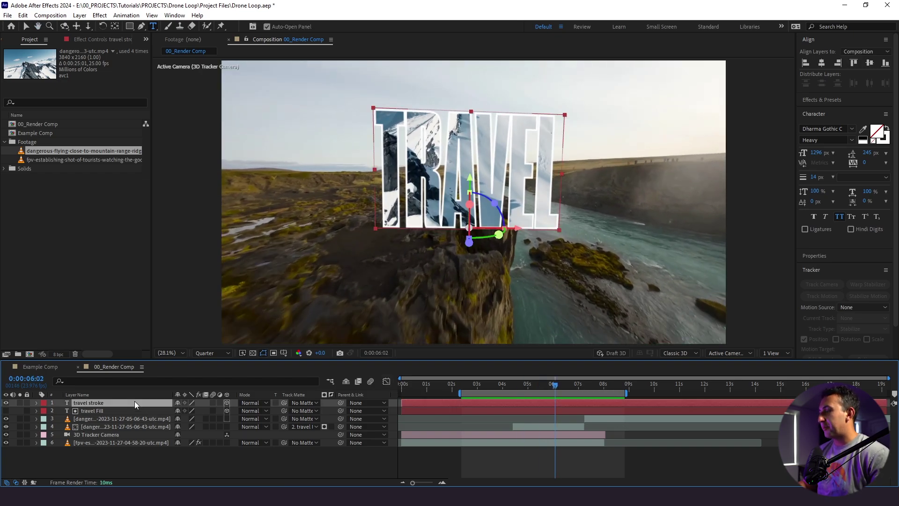
{"action": "key", "text": "ctrl+space"}
{"action": "type", "text": "d"}
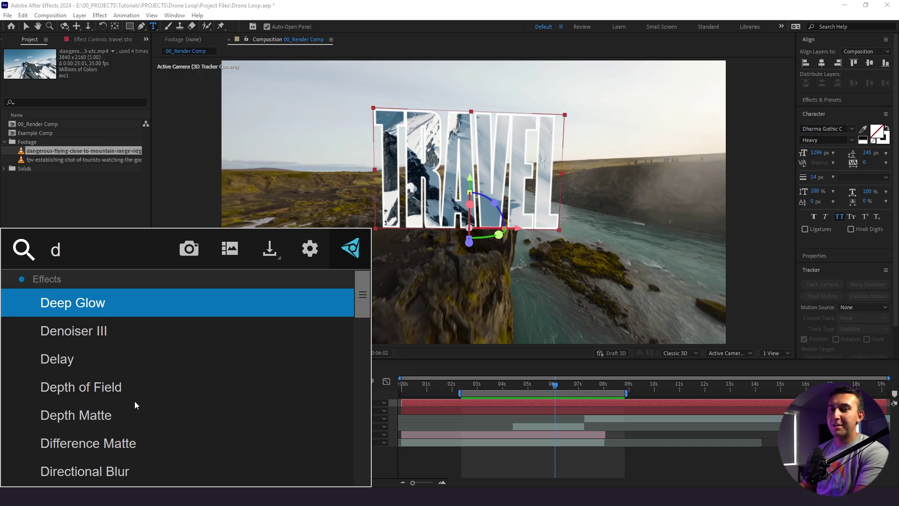
{"action": "key", "text": "Return"}
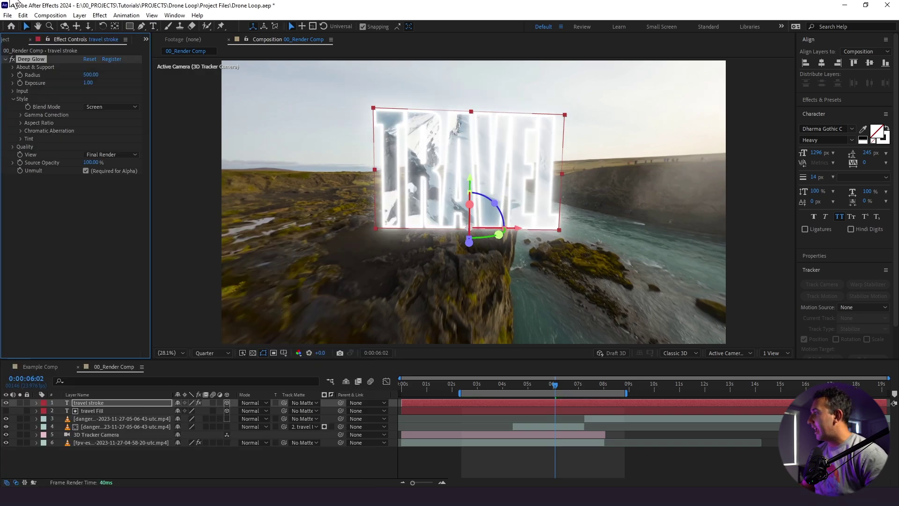
{"action": "left_click", "coordinate": [88, 83]}
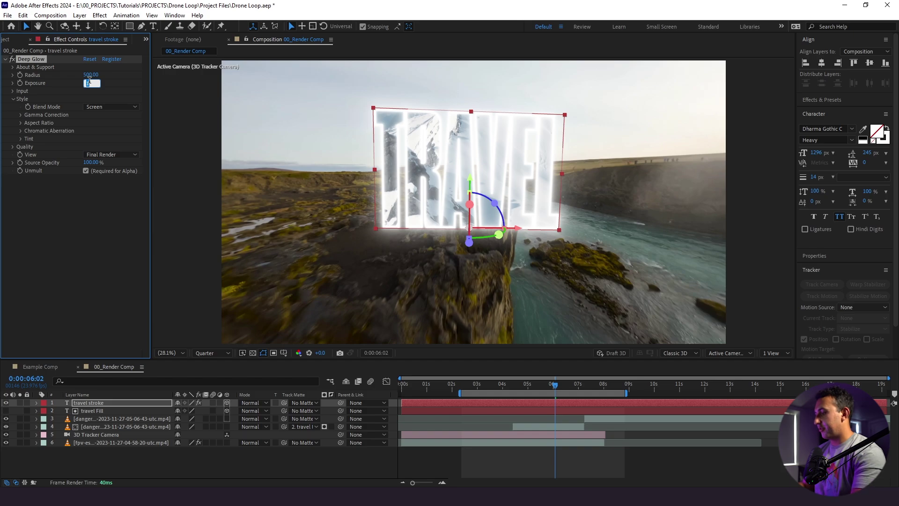
{"action": "type", "text": ".25"}
{"action": "key", "text": "Return"}
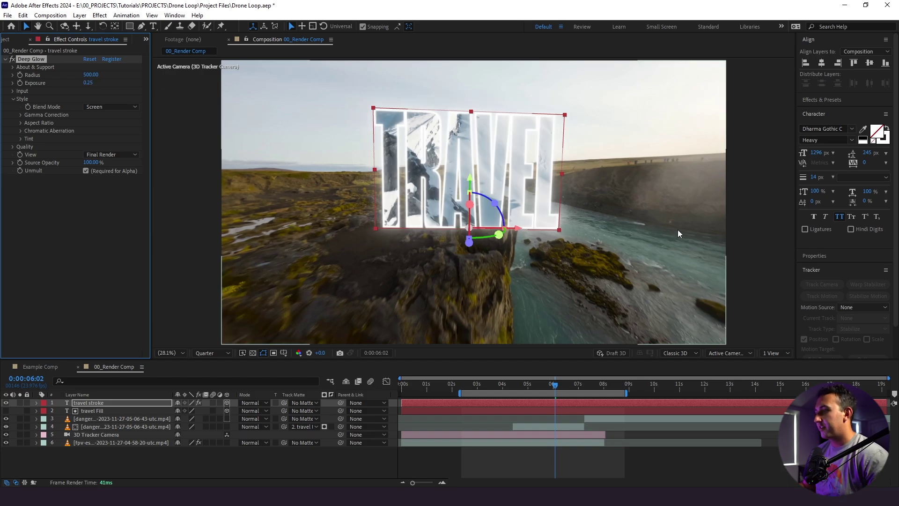
Play back the glowing text transition, starting from 0:00:05:00 and again from 0:00:03:14
{"action": "left_click", "coordinate": [527, 386]}
{"action": "key", "text": "space"}
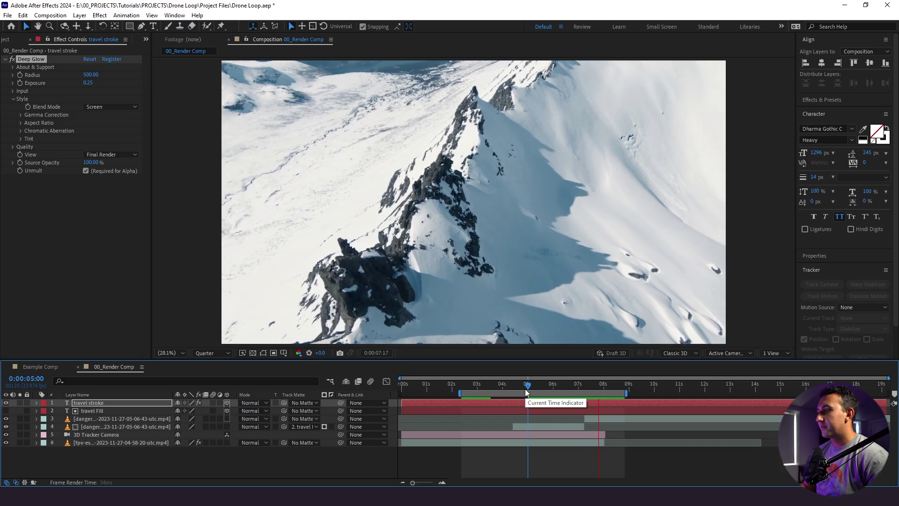
{"action": "left_click_drag", "start_coordinate": [501, 389], "coordinate": [494, 387]}
{"action": "key", "text": "ctrl+z"}
{"action": "left_click", "coordinate": [493, 384]}
{"action": "key", "text": "space"}
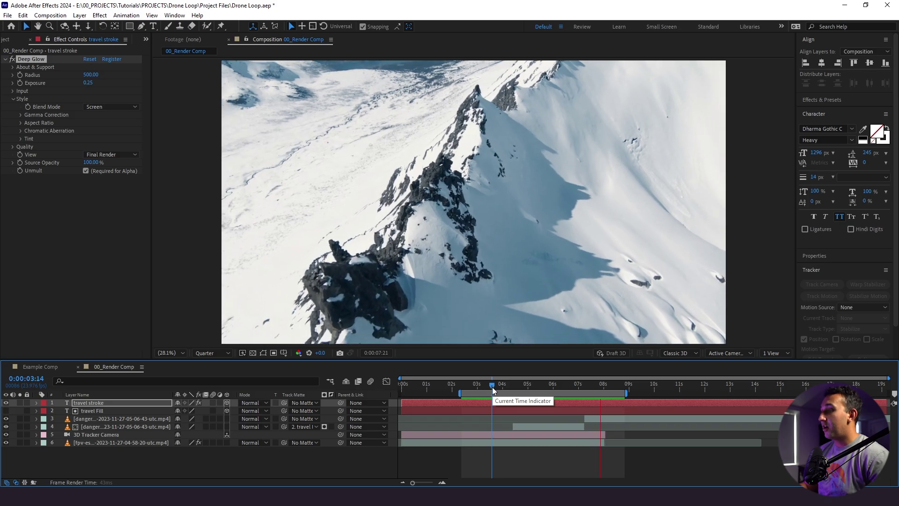
{"action": "key", "text": "space"}
{"action": "key", "text": "space"}
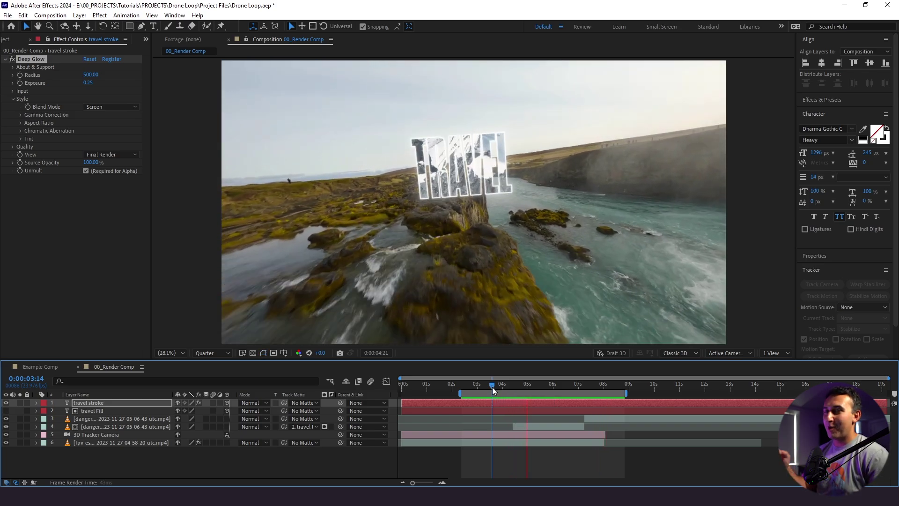
{"action": "key", "text": "space"}
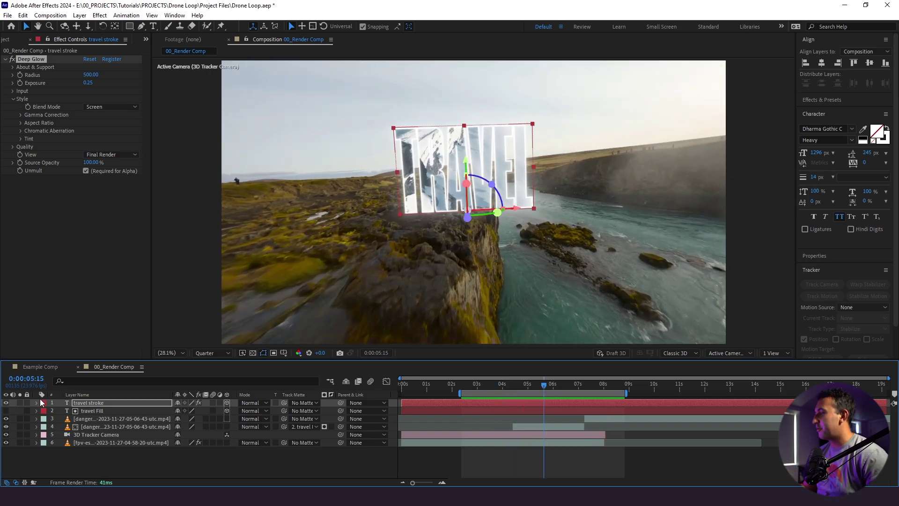
Set the Random Seed of the travel stroke layer's text animator range selector to 51
{"action": "left_click", "coordinate": [36, 403]}
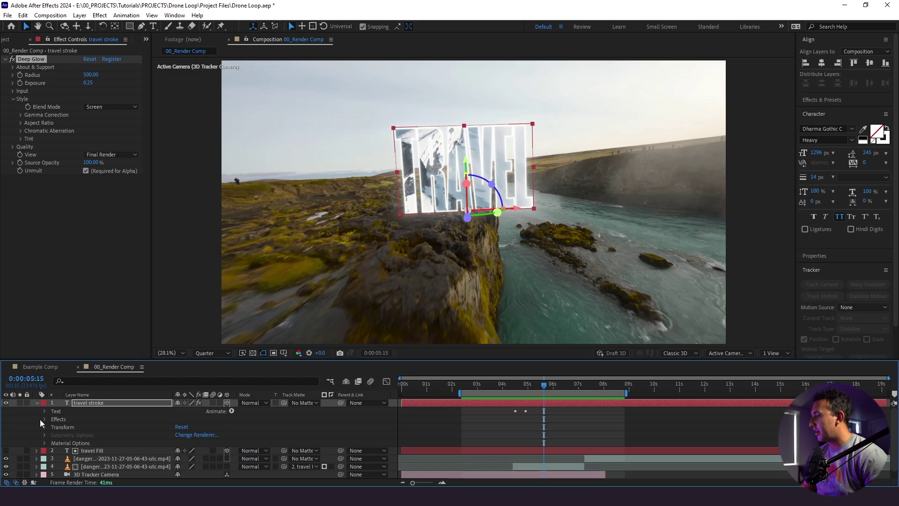
{"action": "left_click", "coordinate": [44, 412]}
{"action": "scroll", "coordinate": [43, 430], "scroll_direction": "down", "scroll_amount": 2}
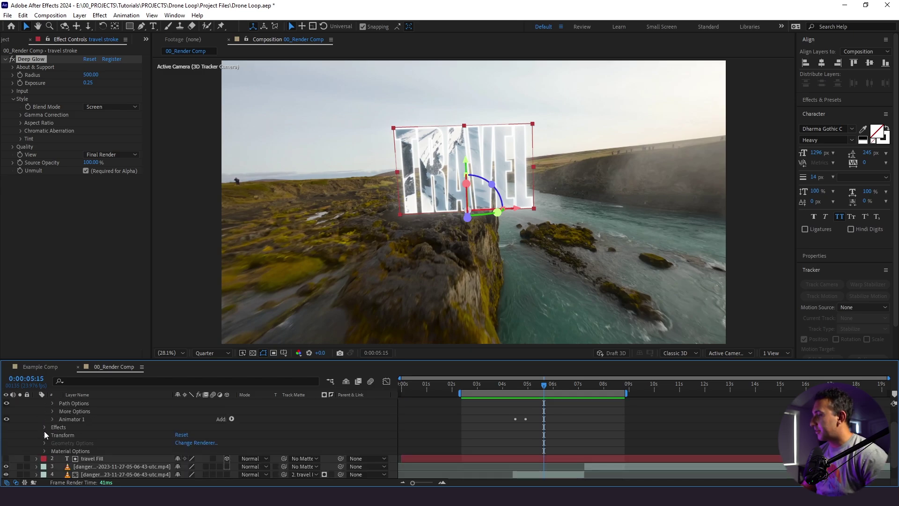
{"action": "scroll", "coordinate": [44, 435], "scroll_direction": "up", "scroll_amount": 1}
{"action": "left_click", "coordinate": [50, 443]}
{"action": "scroll", "coordinate": [49, 443], "scroll_direction": "down", "scroll_amount": 1}
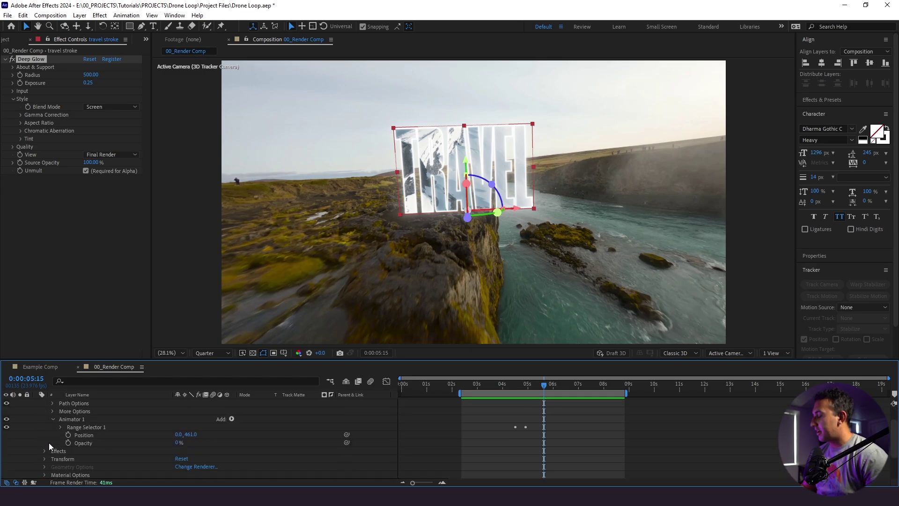
{"action": "scroll", "coordinate": [49, 443], "scroll_direction": "down", "scroll_amount": 1}
{"action": "scroll", "coordinate": [46, 443], "scroll_direction": "up", "scroll_amount": 1}
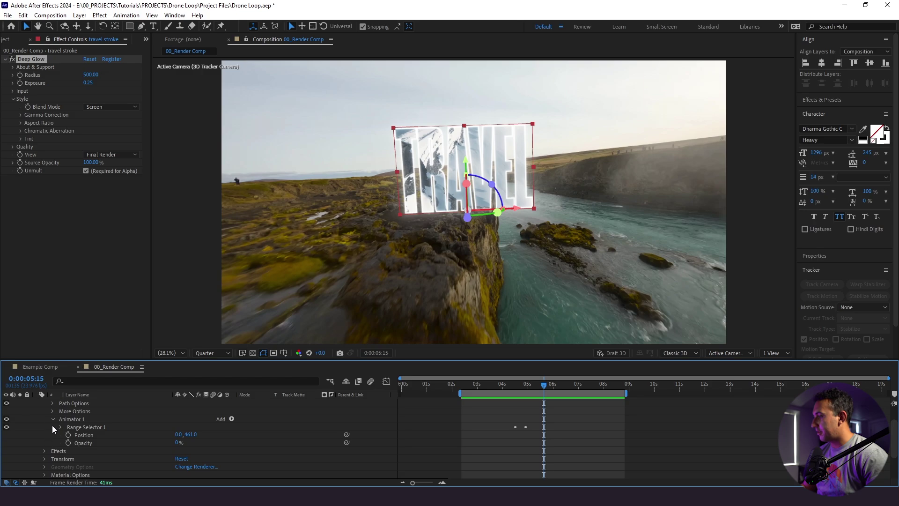
{"action": "left_click", "coordinate": [58, 428]}
{"action": "scroll", "coordinate": [58, 435], "scroll_direction": "down", "scroll_amount": 1}
{"action": "left_click", "coordinate": [66, 435]}
{"action": "scroll", "coordinate": [66, 436], "scroll_direction": "down", "scroll_amount": 2}
{"action": "scroll", "coordinate": [66, 436], "scroll_direction": "down", "scroll_amount": 2}
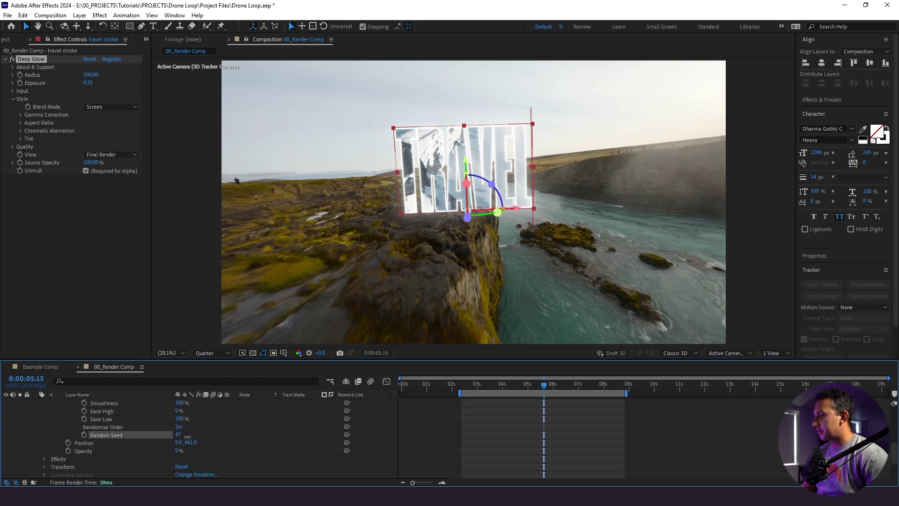
Play back the reseeded text animation from 0:00:03:08 and scrub to 0:00:04:15 to examine the letters' staggered appearance
{"action": "left_click_drag", "start_coordinate": [508, 384], "coordinate": [485, 385]}
{"action": "key", "text": "space"}
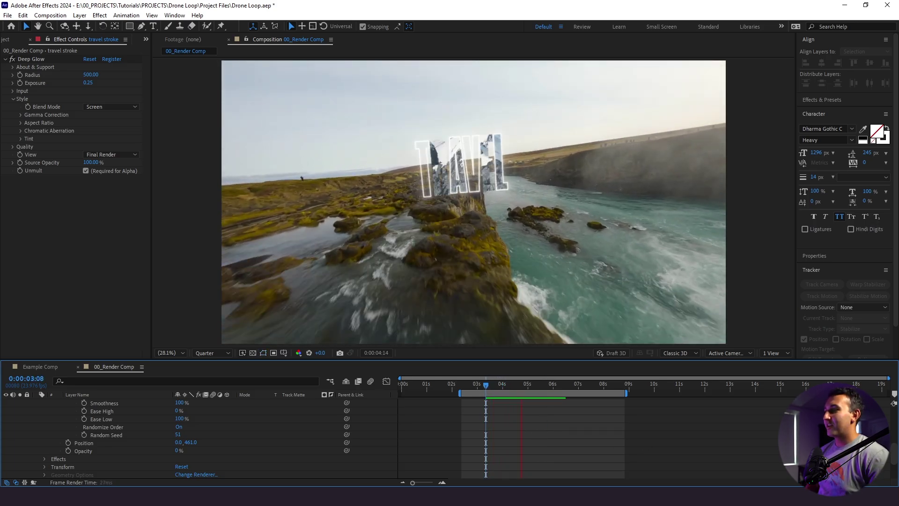
{"action": "left_click", "coordinate": [525, 385]}
{"action": "mouse_move", "coordinate": [525, 385]}
{"action": "left_mouse_down"}
{"action": "mouse_move", "coordinate": [510, 387]}
{"action": "mouse_move", "coordinate": [519, 393]}
{"action": "left_mouse_up"}
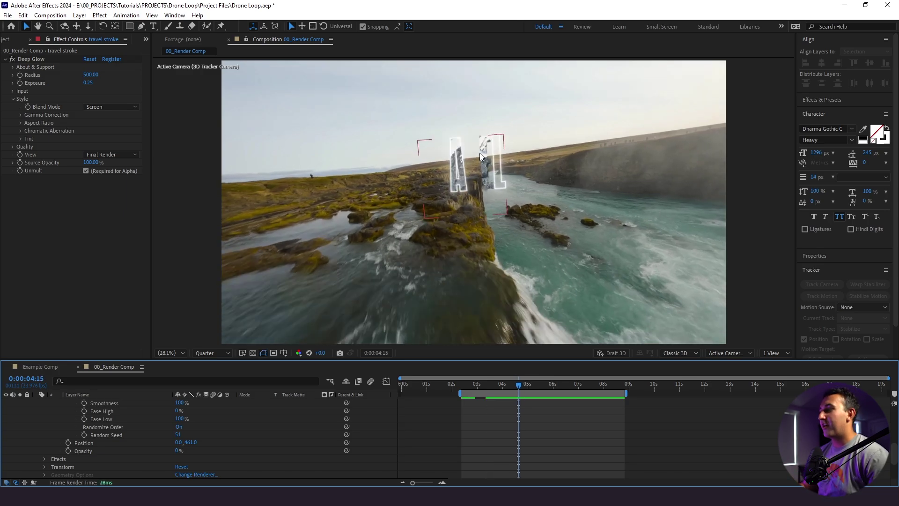